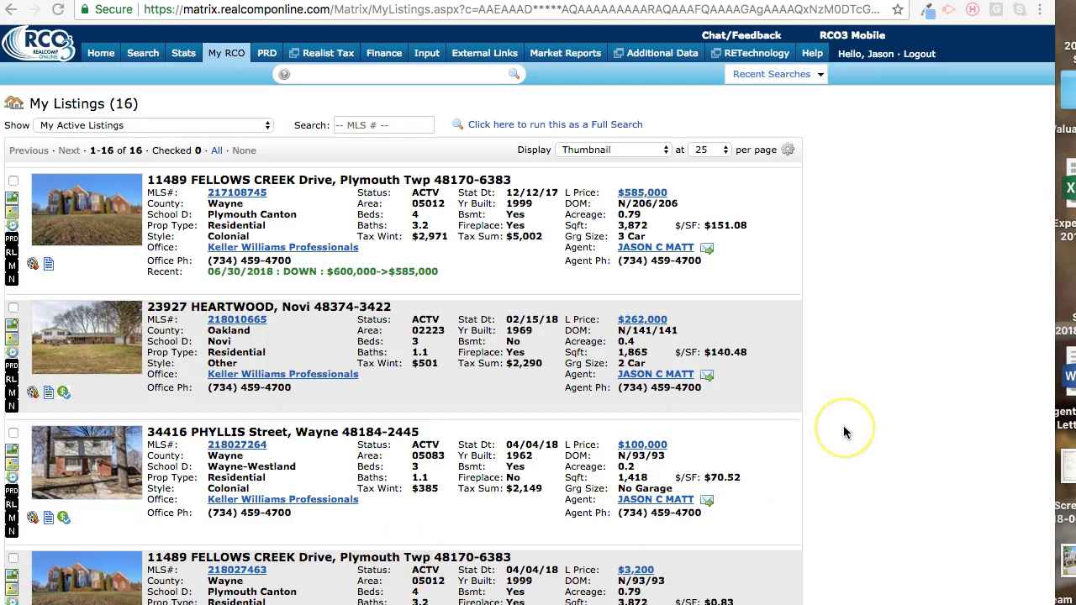
Review the active listings and open the full details of the first listing, MLS 217108745 in Plymouth Twp
{"action": "scroll", "coordinate": [845, 433], "scroll_direction": "down", "scroll_amount": 10}
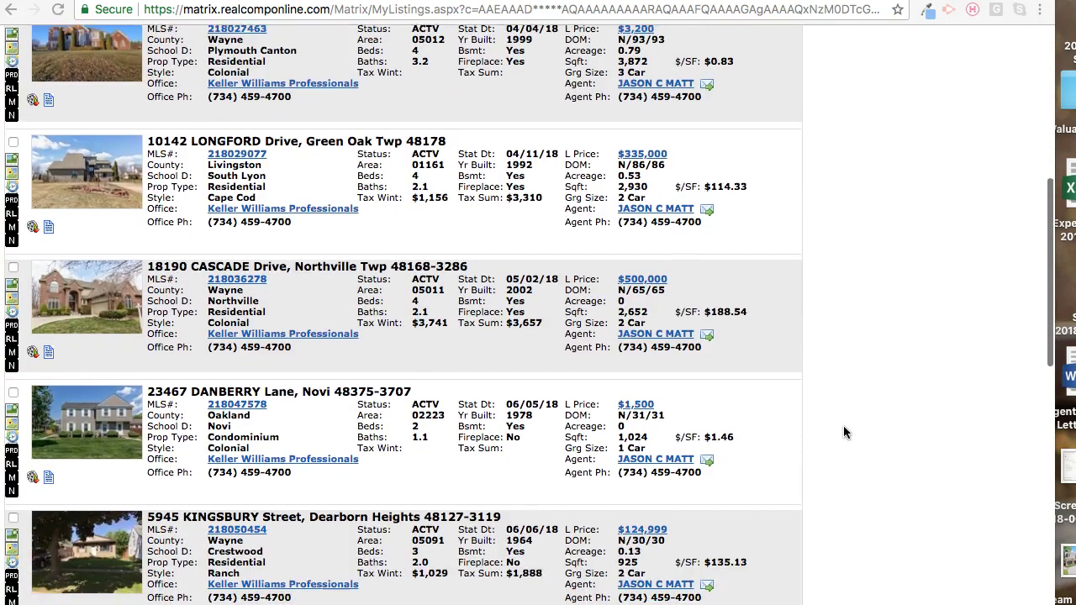
{"action": "scroll", "coordinate": [844, 433], "scroll_direction": "down", "scroll_amount": 5}
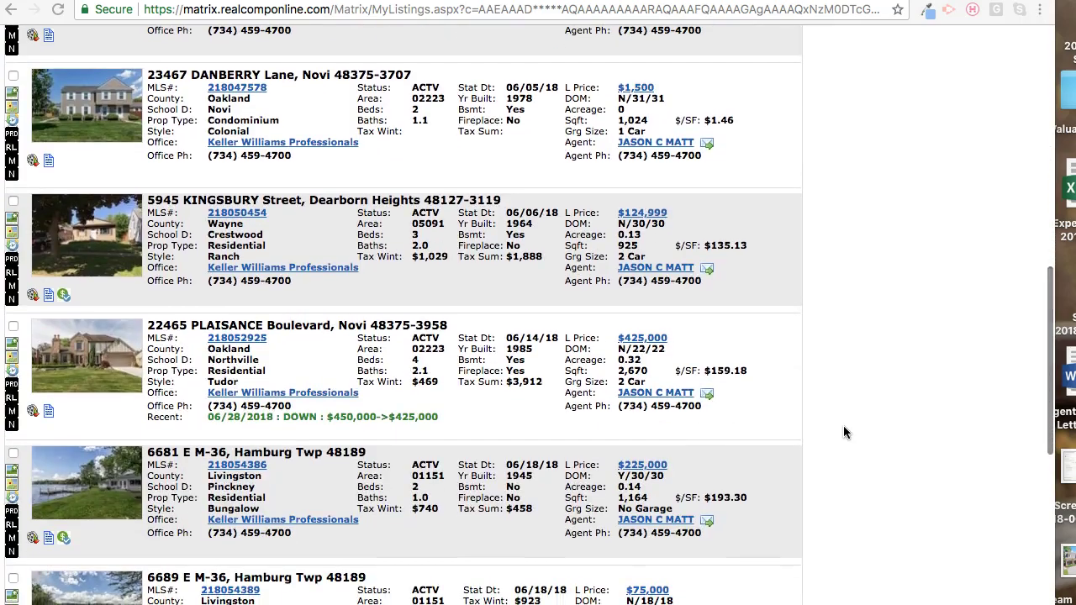
{"action": "scroll", "coordinate": [845, 433], "scroll_direction": "up", "scroll_amount": 15}
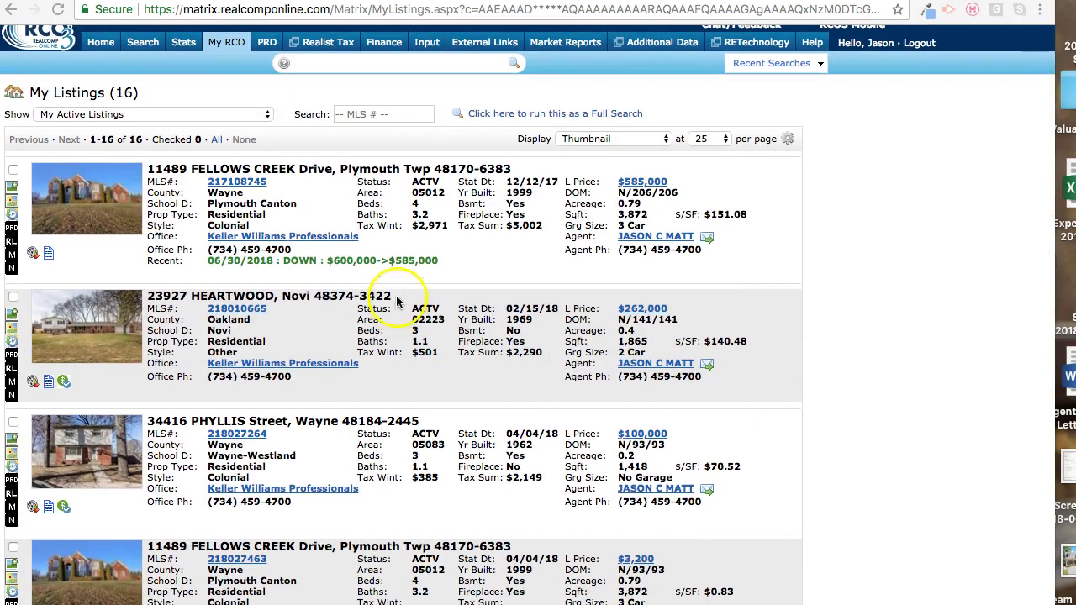
{"action": "scroll", "coordinate": [307, 199], "scroll_direction": "down", "scroll_amount": 1}
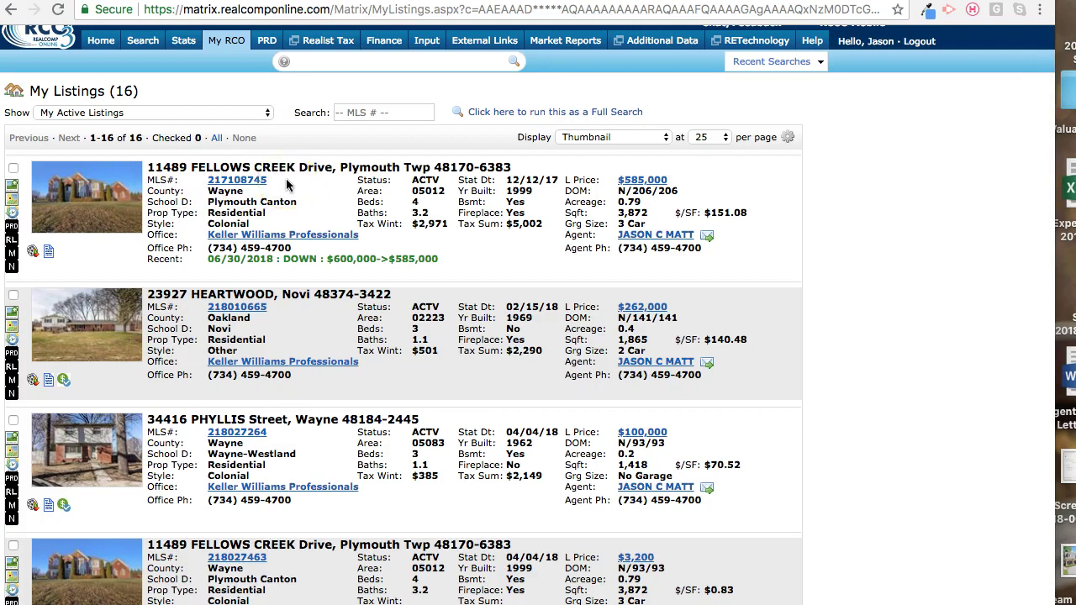
{"action": "left_click", "coordinate": [248, 189]}
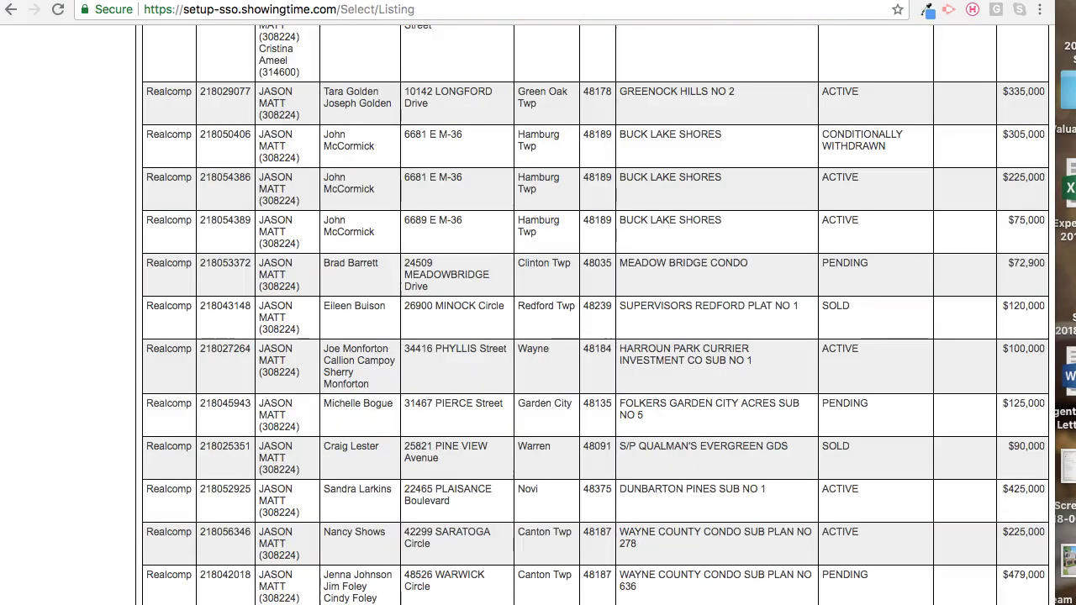
{"action": "left_click", "coordinate": [211, 96]}
{"action": "scroll", "coordinate": [126, 169], "scroll_direction": "down", "scroll_amount": 1}
{"action": "left_click", "coordinate": [50, 145]}
{"action": "left_click", "coordinate": [46, 120]}
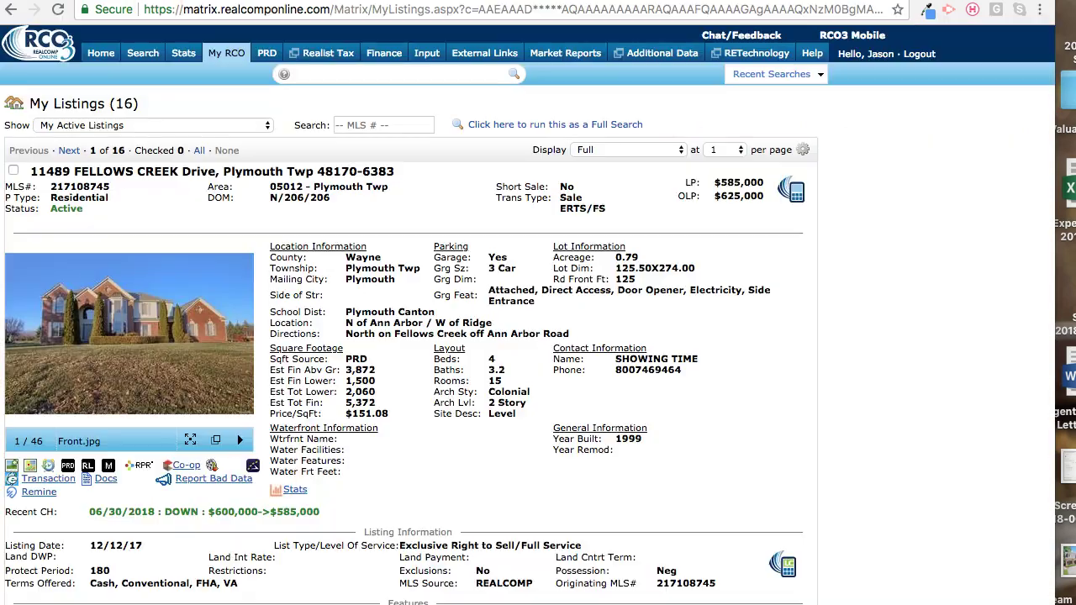
Start a showing request for the listing with its own listing agent as showing agent and add it to the ShowingCart
{"action": "scroll", "coordinate": [553, 327], "scroll_direction": "down", "scroll_amount": 2}
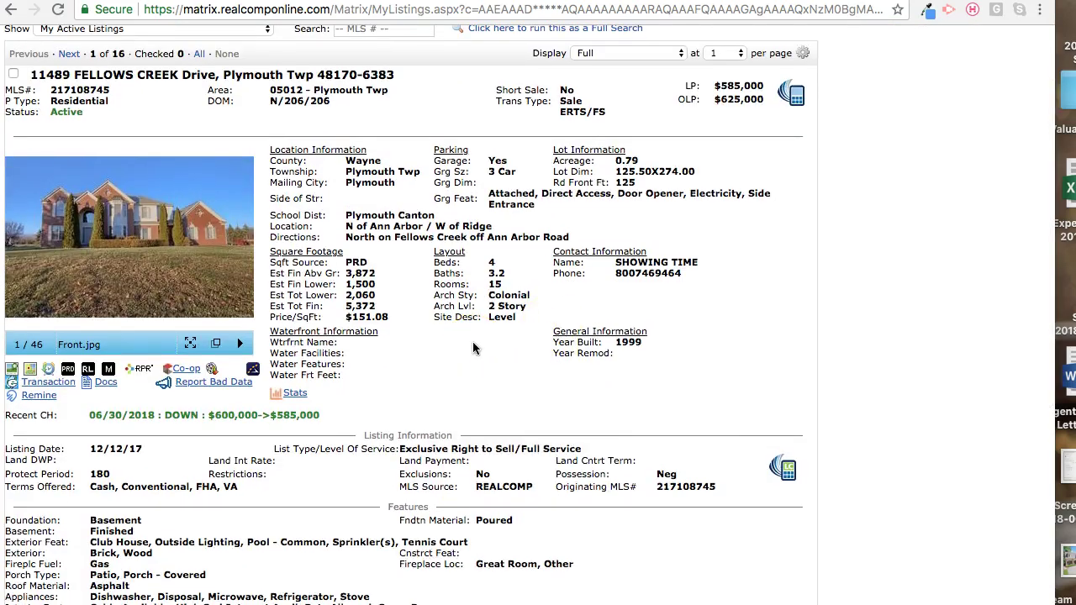
{"action": "left_click", "coordinate": [256, 371]}
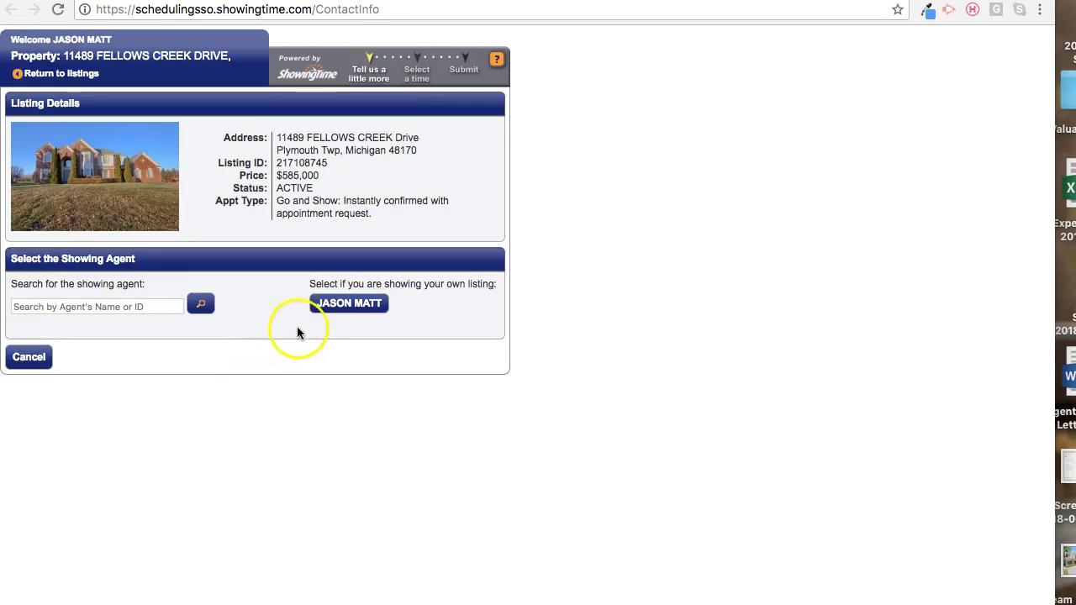
{"action": "left_click", "coordinate": [335, 306]}
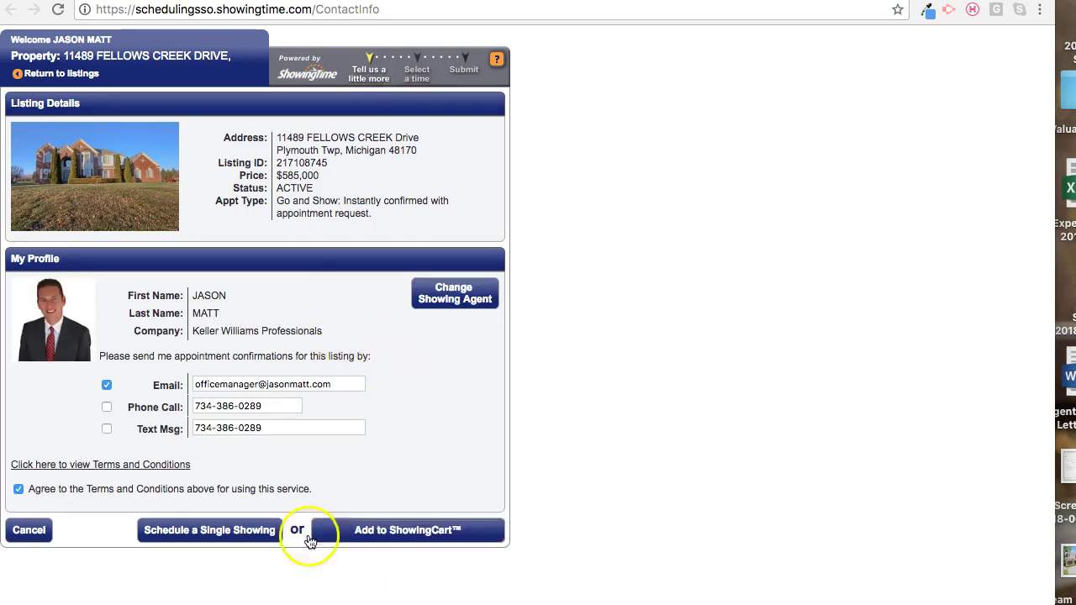
{"action": "left_click", "coordinate": [348, 533]}
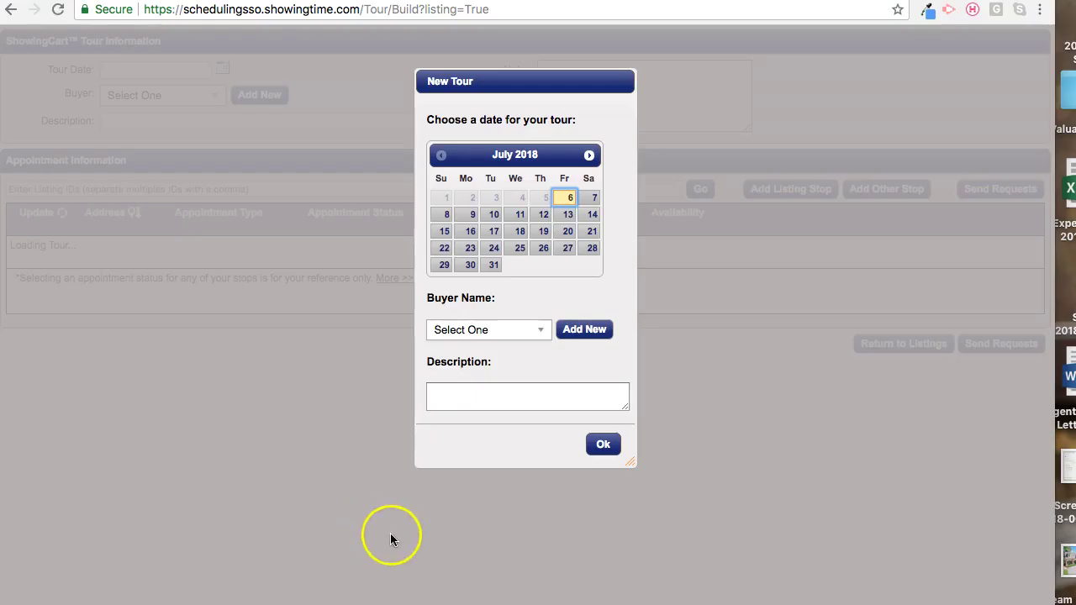
Create a new tour for July 6, 2018 with buyer Not Provided and description "our listings test video for showing cart"
{"action": "left_click", "coordinate": [568, 202]}
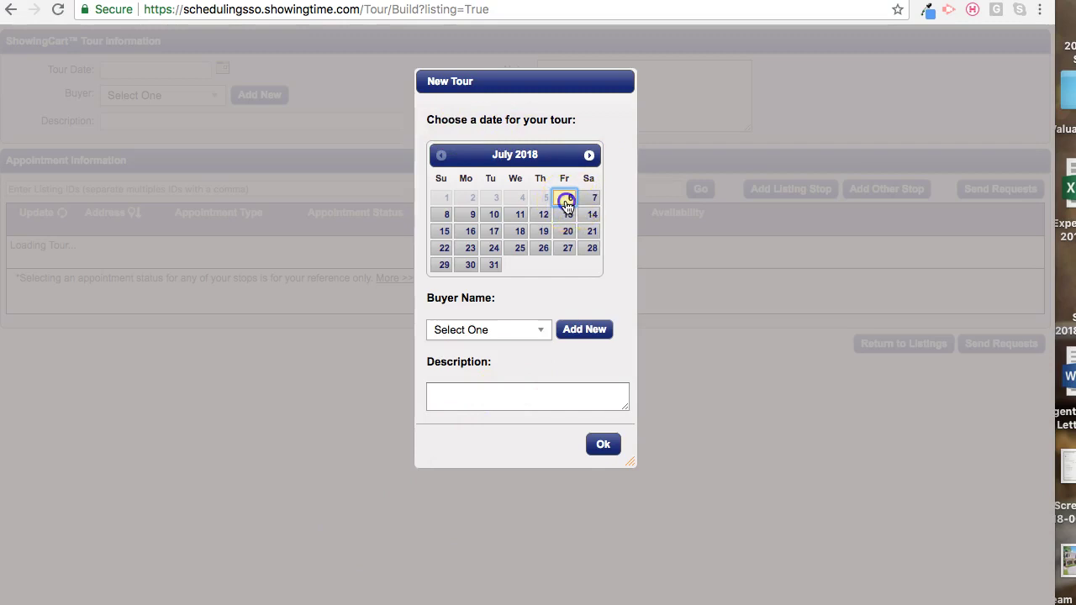
{"action": "left_click", "coordinate": [512, 334]}
{"action": "left_click", "coordinate": [492, 378]}
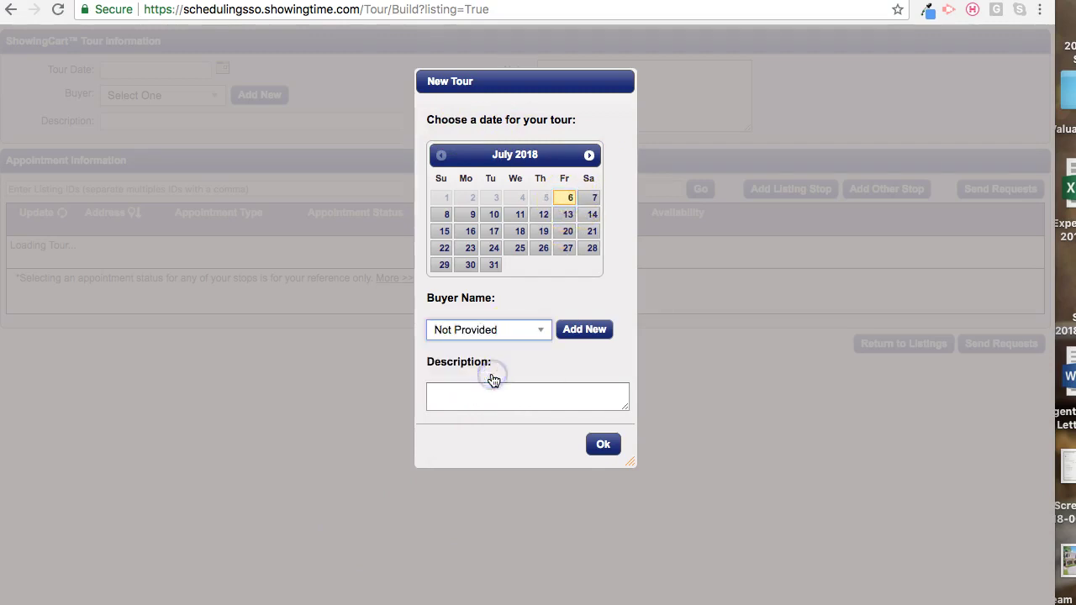
{"action": "left_click", "coordinate": [533, 392]}
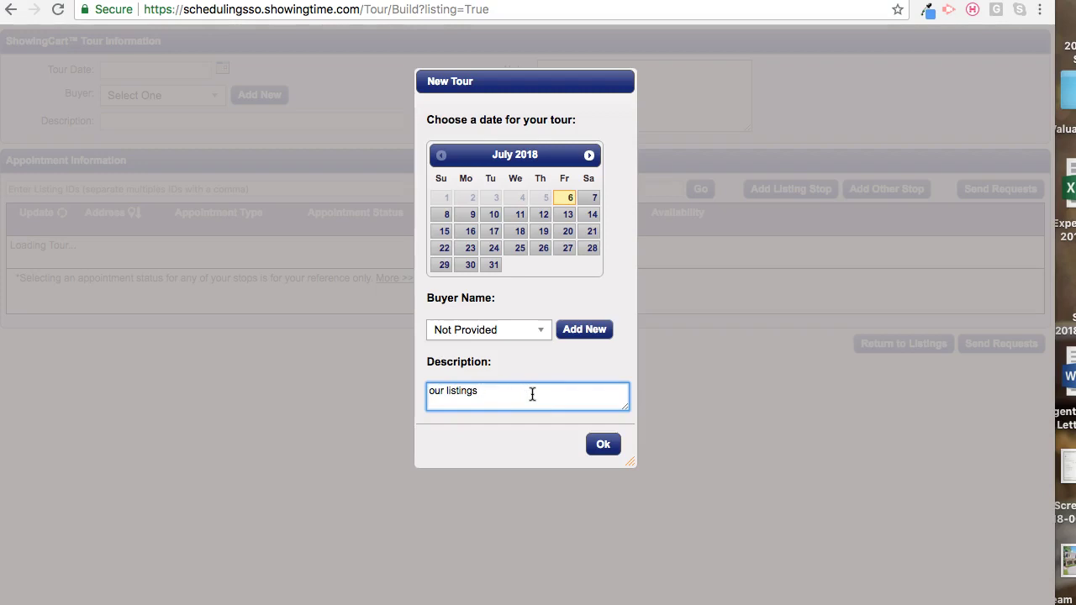
{"action": "left_click", "coordinate": [602, 446]}
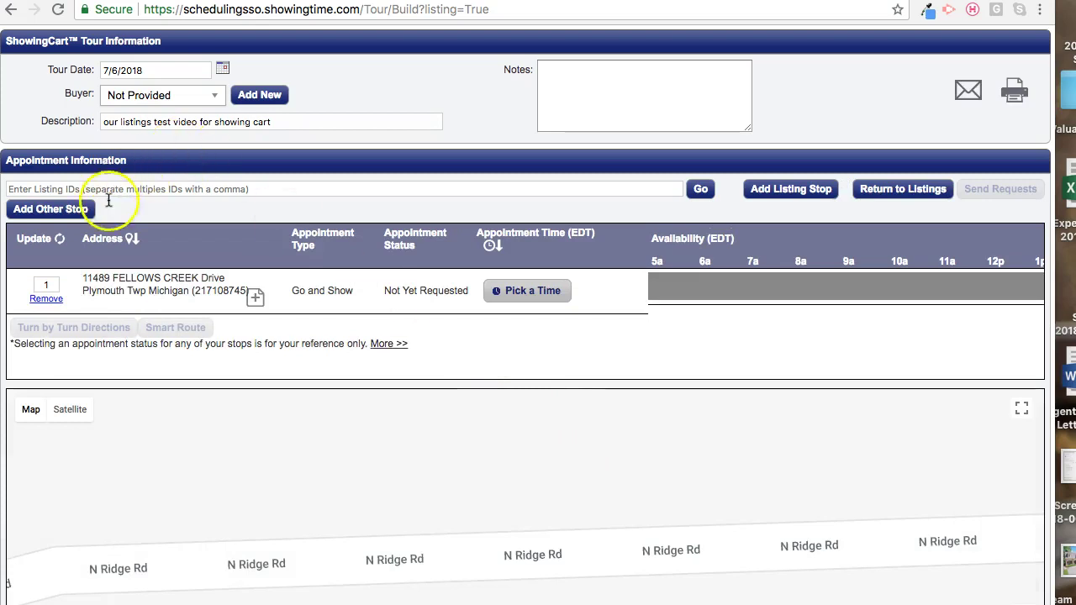
Add listing ID 218027463 as a stop on the tour
{"action": "left_click", "coordinate": [216, 189]}
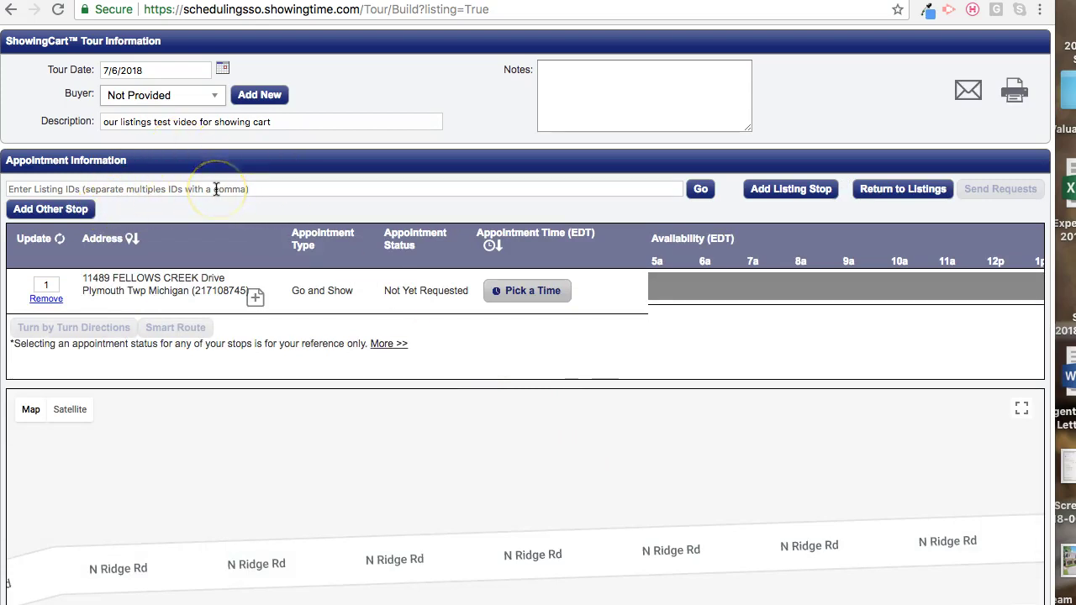
{"action": "left_click", "coordinate": [216, 189]}
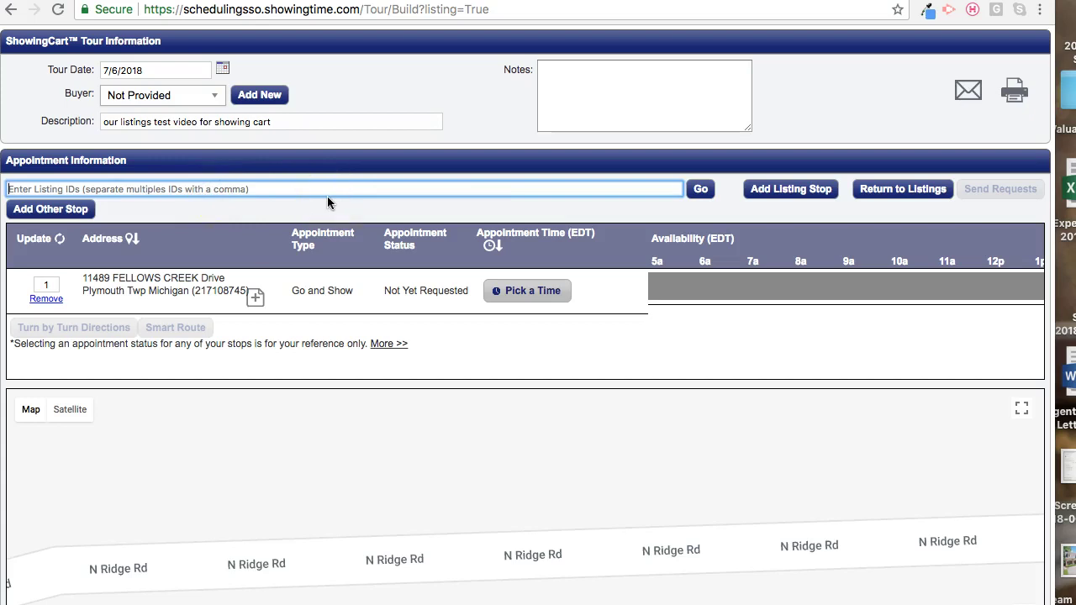
{"action": "type", "text": "218027463"}
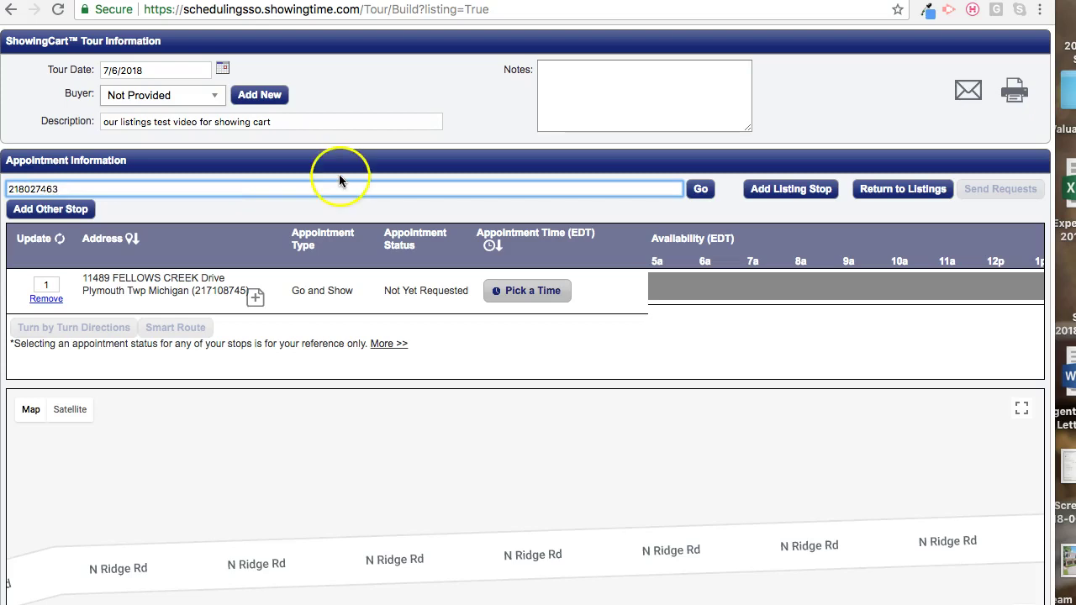
{"action": "left_click", "coordinate": [698, 192]}
Add listing IDs 218047578 and 218050454 to the tour together
{"action": "left_click", "coordinate": [299, 186]}
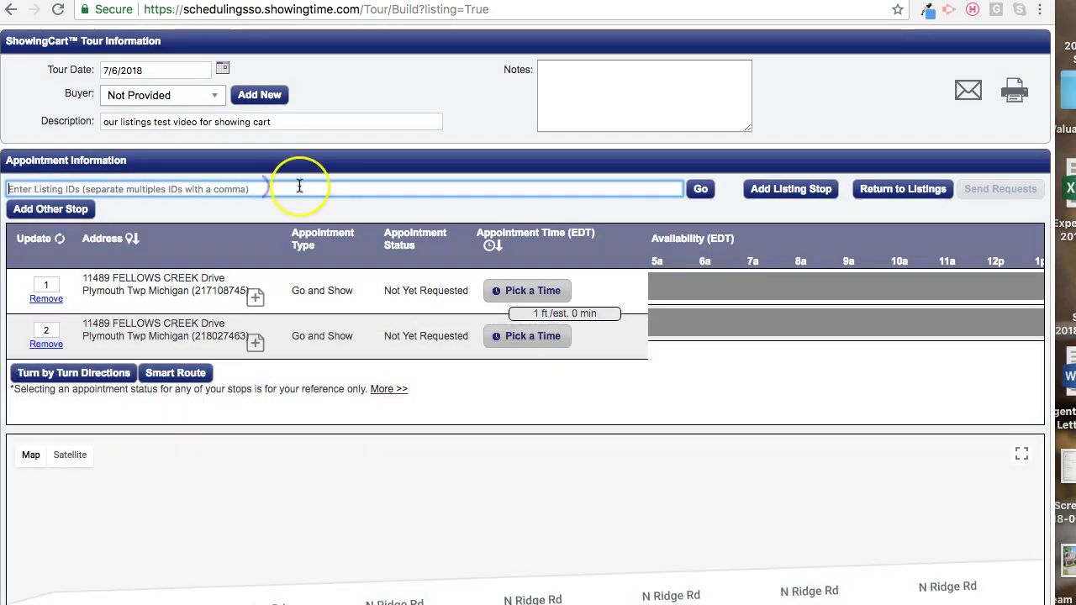
{"action": "type", "text": "218047578"}
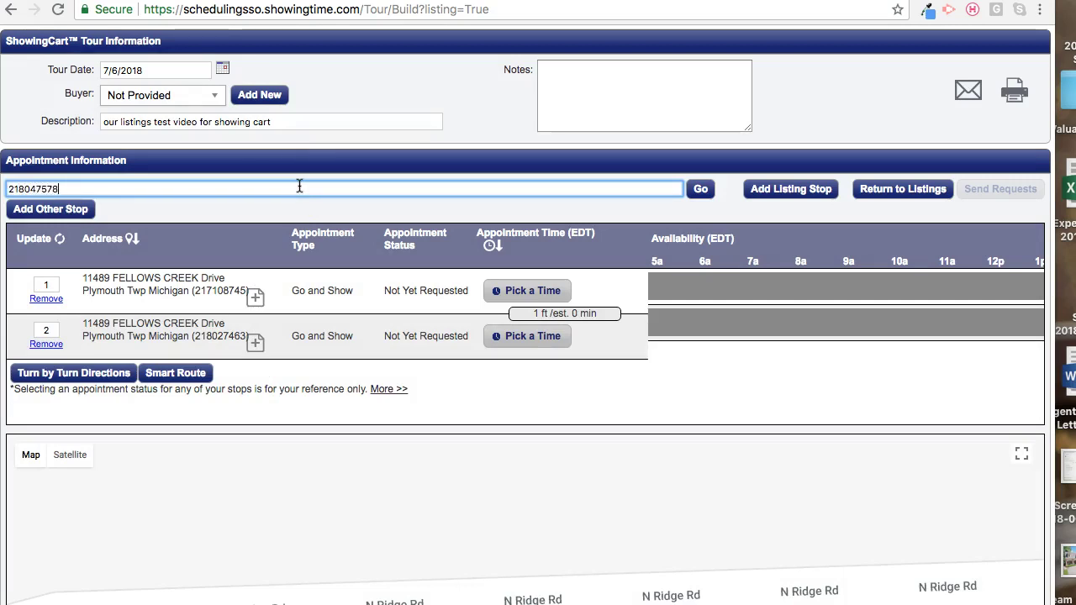
{"action": "type", "text": ", 21805045"}
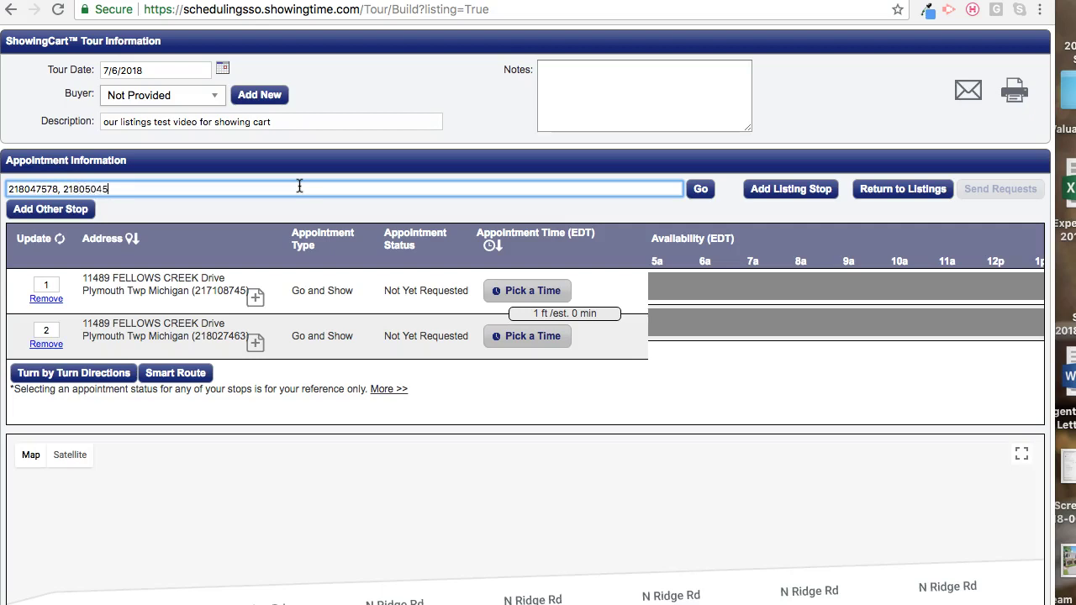
{"action": "type", "text": "4"}
{"action": "left_click", "coordinate": [700, 188]}
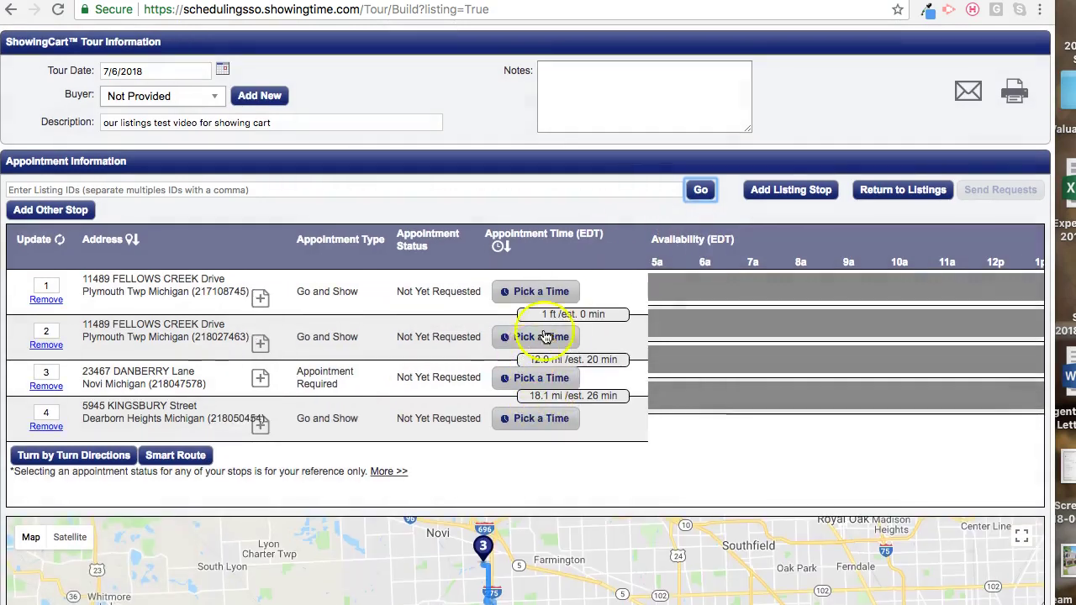
Reorder the tour stops so listing 218027463 comes first and the Novi stop follows the Dearborn Heights stop
{"action": "scroll", "coordinate": [543, 336], "scroll_direction": "down", "scroll_amount": 3}
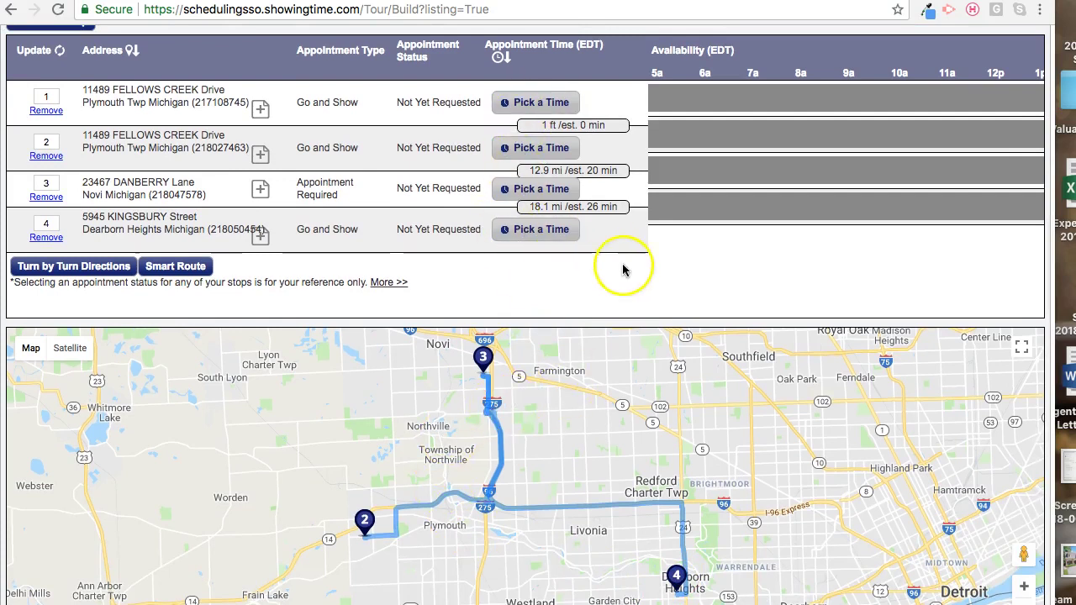
{"action": "left_click_drag", "start_coordinate": [175, 152], "coordinate": [174, 112]}
{"action": "left_click", "coordinate": [179, 195]}
{"action": "left_click_drag", "start_coordinate": [179, 195], "coordinate": [53, 187]}
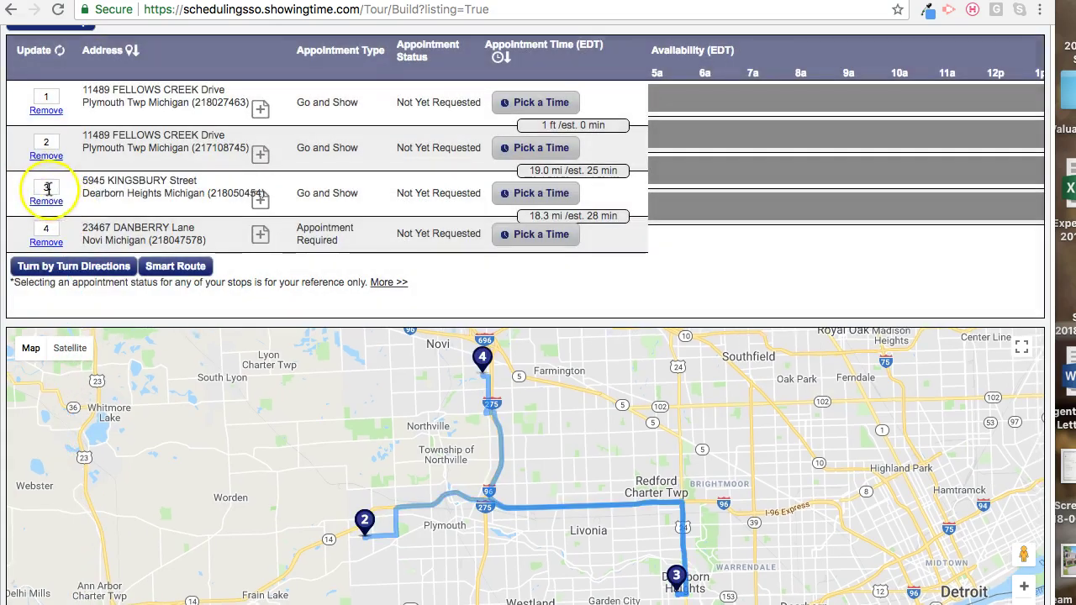
Renumber the Dearborn Heights stop as 4 and the Novi stop as 3
{"action": "double_click", "coordinate": [46, 187]}
{"action": "type", "text": "4"}
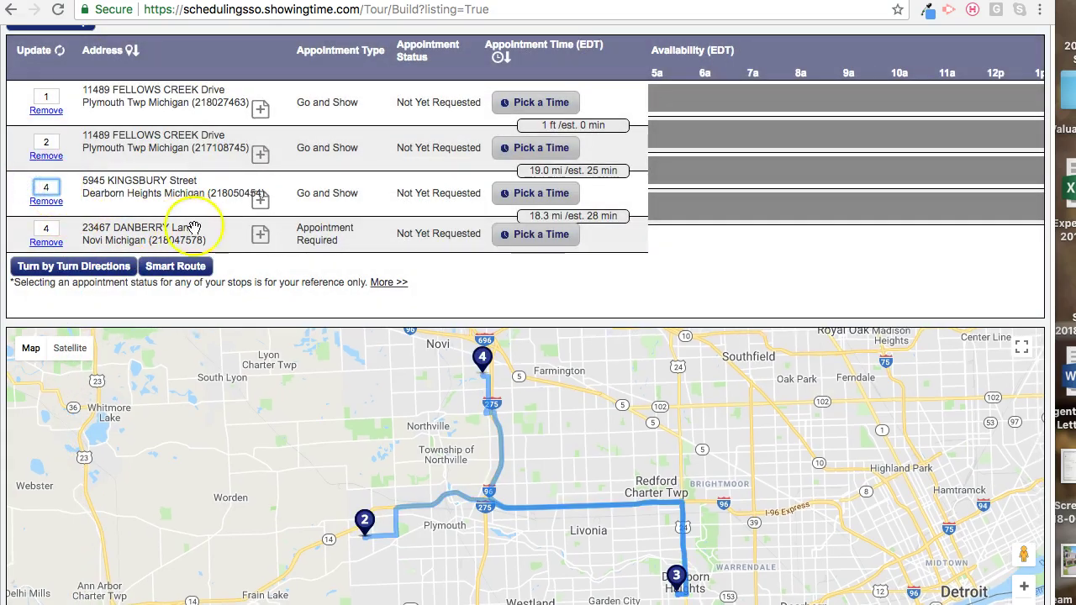
{"action": "left_click", "coordinate": [48, 228]}
{"action": "double_click", "coordinate": [48, 228]}
{"action": "type", "text": "3"}
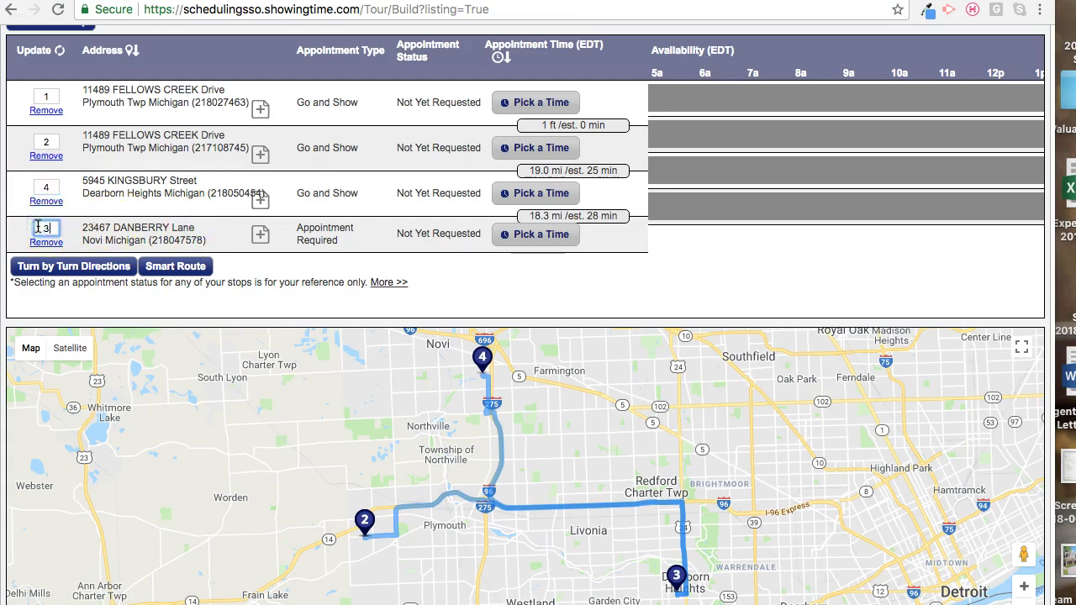
{"action": "left_click", "coordinate": [282, 292]}
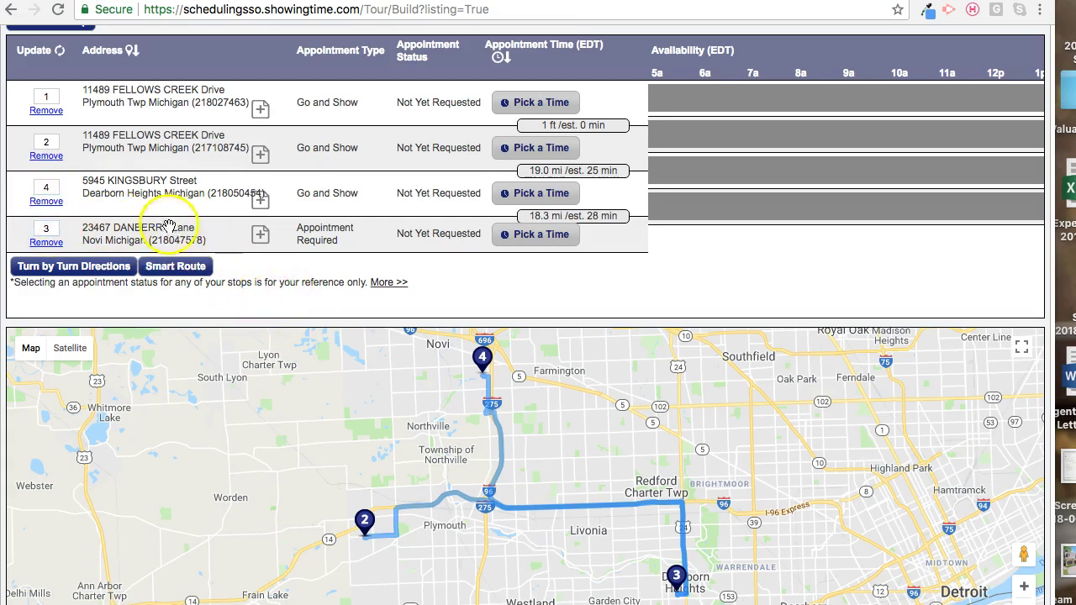
{"action": "left_click", "coordinate": [161, 190]}
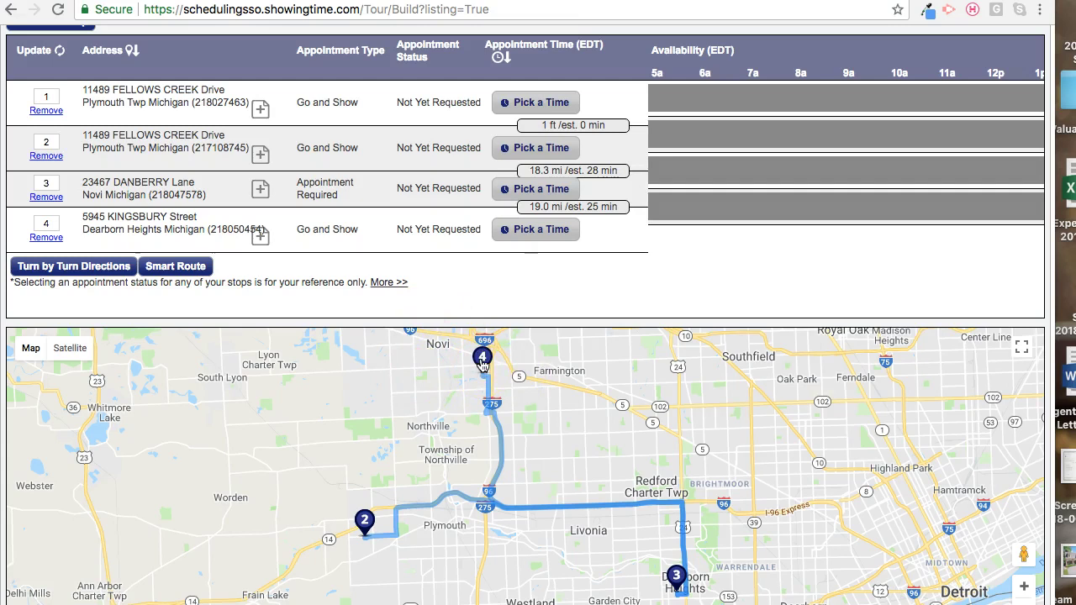
Update the tour and inspect the stop markers and route on the map
{"action": "mouse_move", "coordinate": [482, 363]}
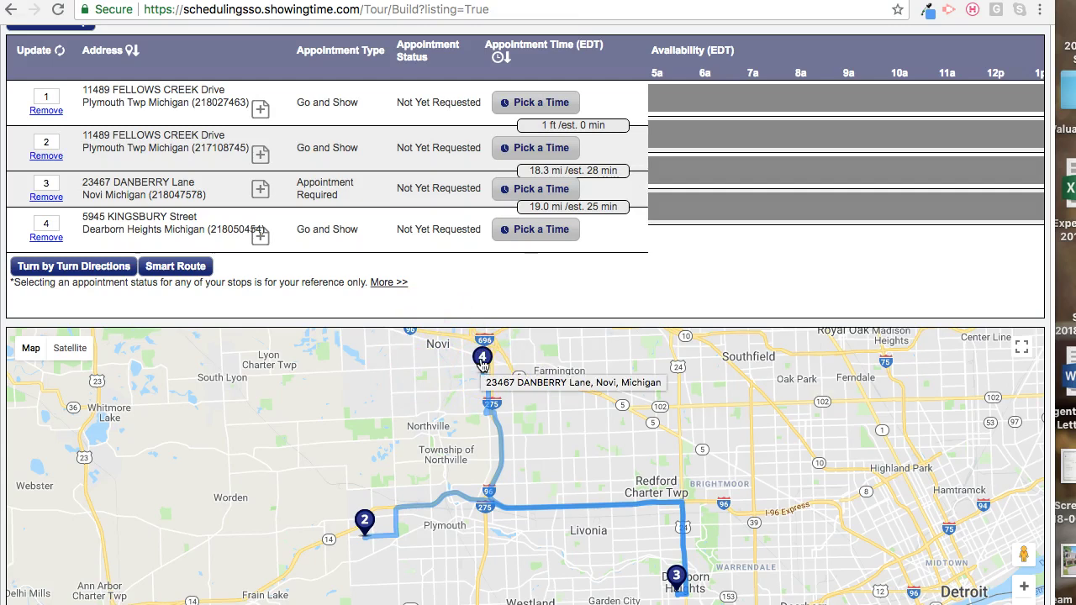
{"action": "left_click", "coordinate": [58, 51]}
{"action": "scroll", "coordinate": [437, 432], "scroll_direction": "down", "scroll_amount": 2}
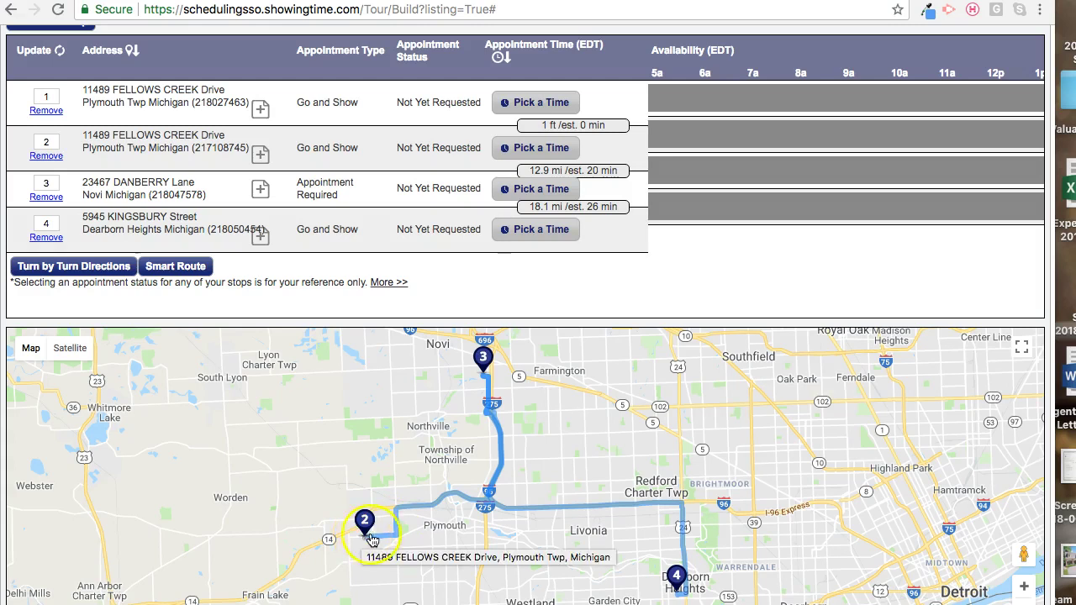
{"action": "left_click", "coordinate": [512, 459]}
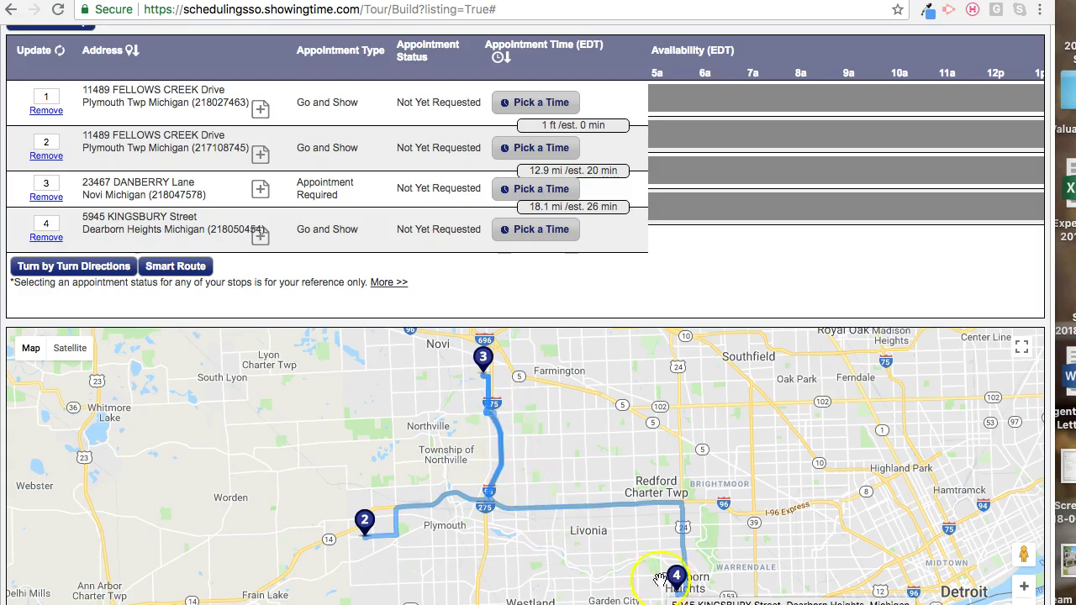
{"action": "left_click", "coordinate": [491, 370]}
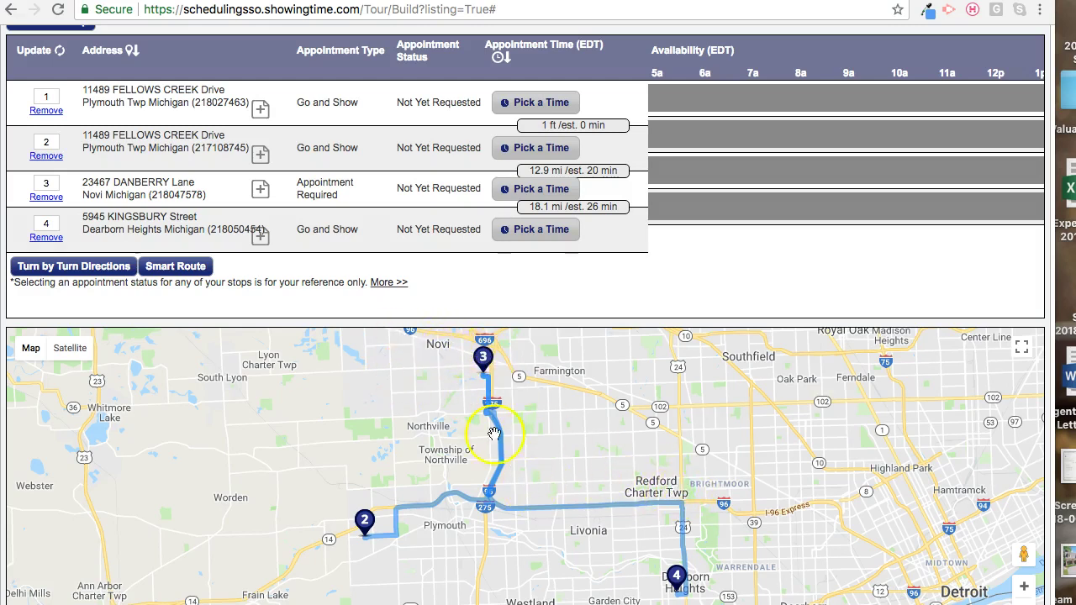
Move the Novi stop below the Dearborn Heights stop to the end of the tour and update the route
{"action": "left_click_drag", "start_coordinate": [89, 187], "coordinate": [84, 234]}
{"action": "left_click", "coordinate": [56, 47]}
{"action": "scroll", "coordinate": [307, 284], "scroll_direction": "down", "scroll_amount": 3}
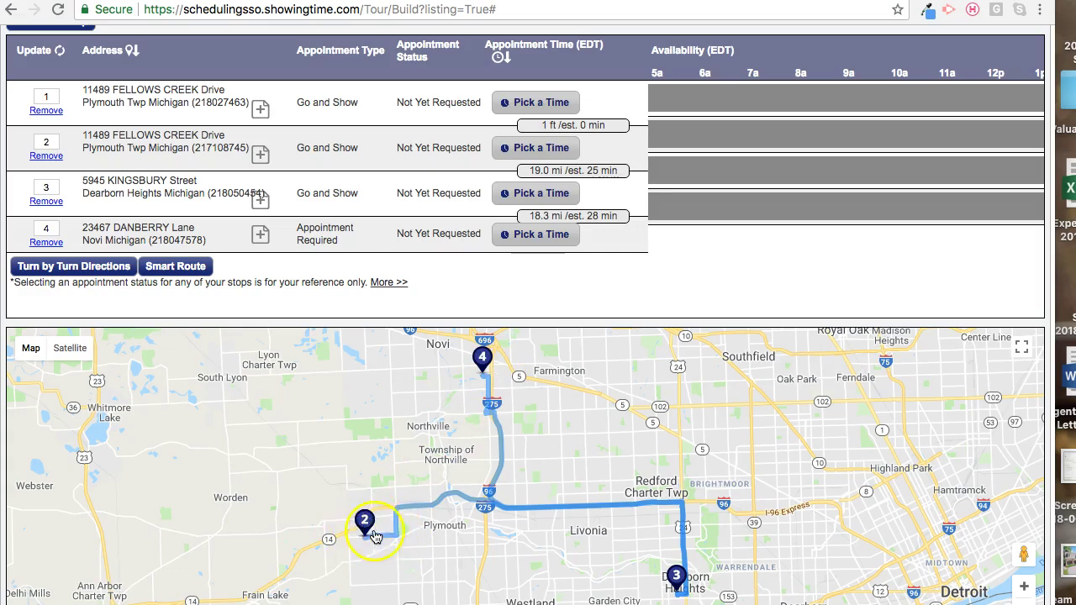
Move both Plymouth Twp stops to the end of the tour, update the route and check it on the map
{"action": "left_click_drag", "start_coordinate": [137, 92], "coordinate": [129, 234]}
{"action": "left_click_drag", "start_coordinate": [132, 115], "coordinate": [134, 218]}
{"action": "left_click", "coordinate": [46, 41]}
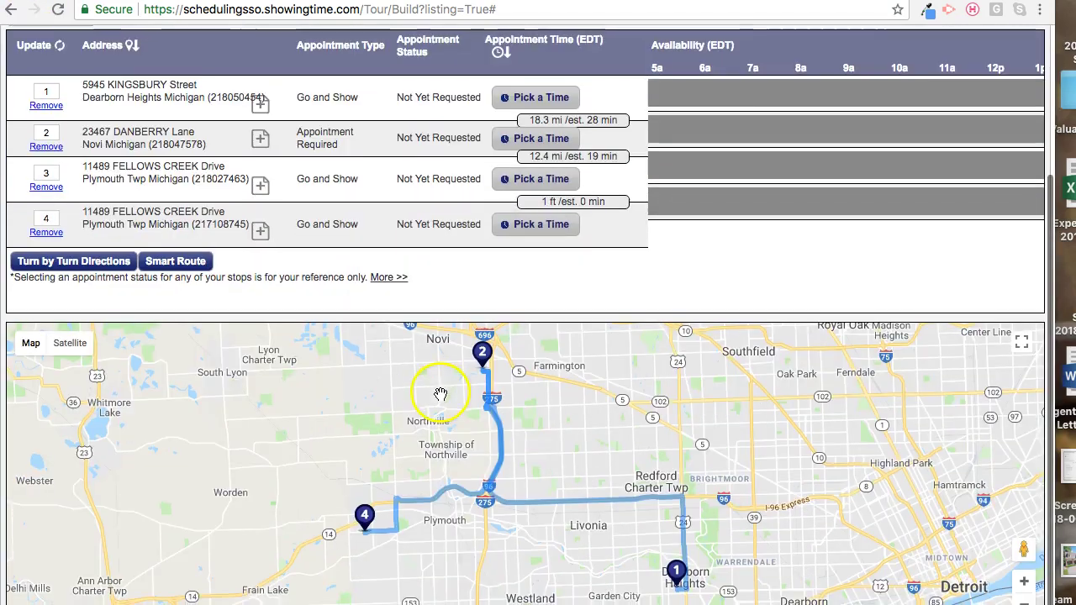
{"action": "left_click", "coordinate": [365, 526]}
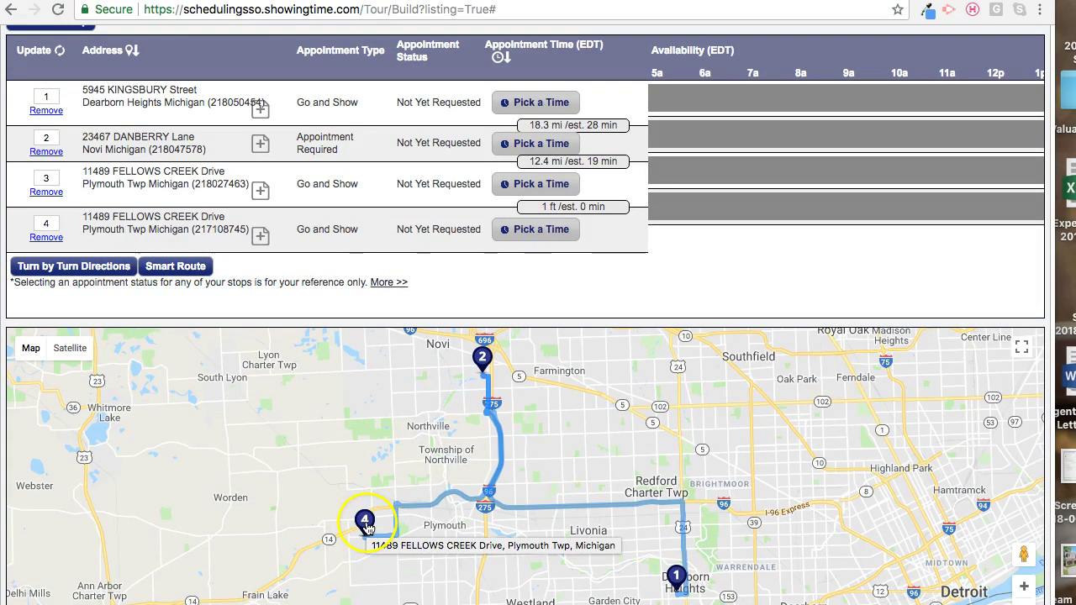
Schedule a Showing appointment for the Dearborn Heights stop from 1:45 PM to 2:45 PM and save it
{"action": "left_click", "coordinate": [337, 272]}
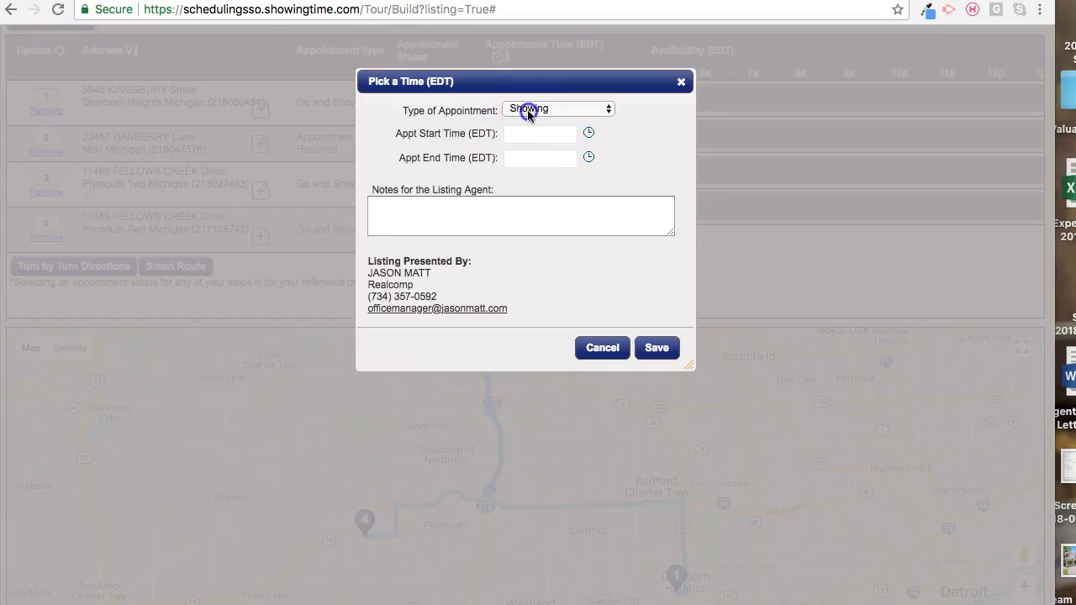
{"action": "left_click", "coordinate": [528, 113]}
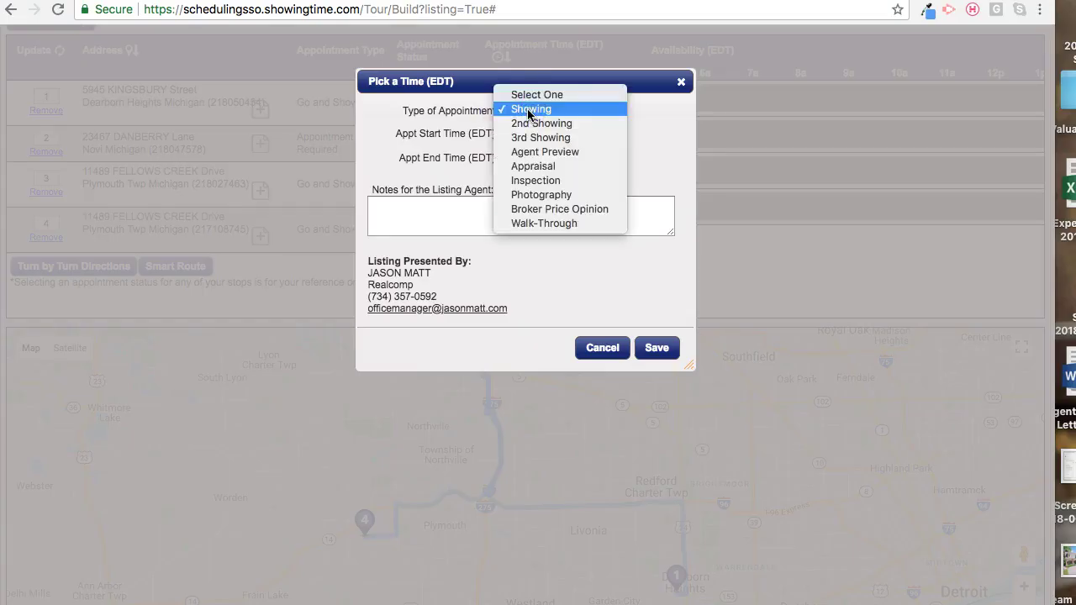
{"action": "left_click", "coordinate": [528, 110]}
{"action": "left_click", "coordinate": [542, 132]}
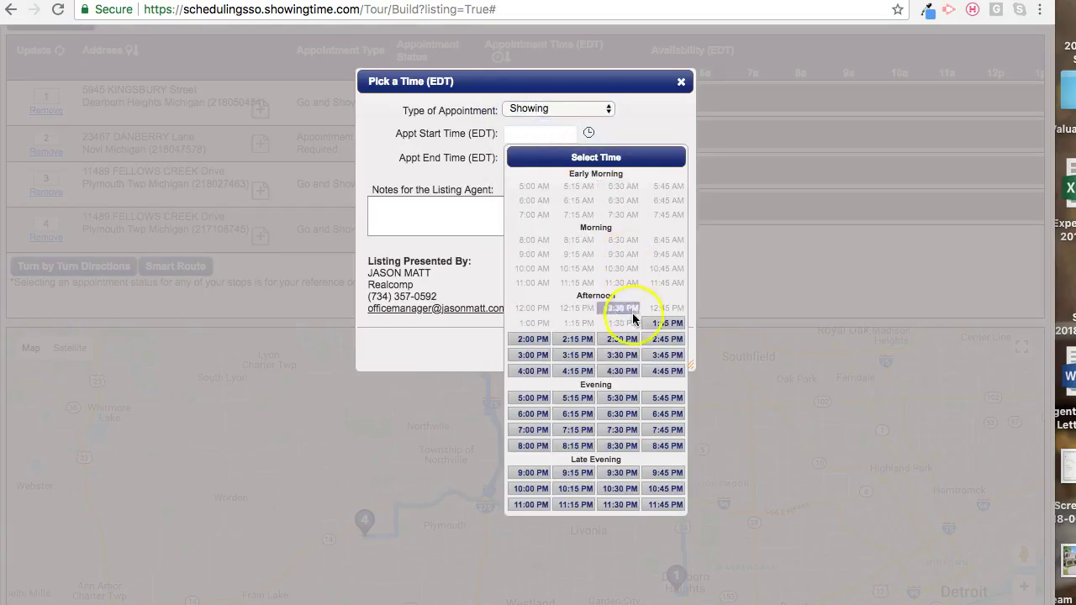
{"action": "left_click", "coordinate": [665, 324]}
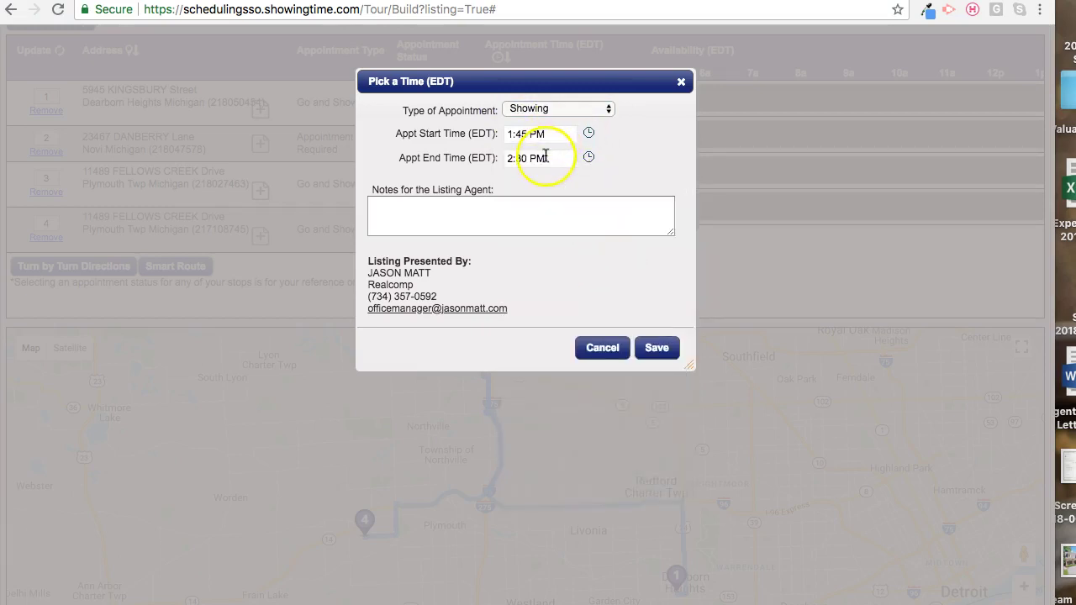
{"action": "left_click", "coordinate": [545, 158]}
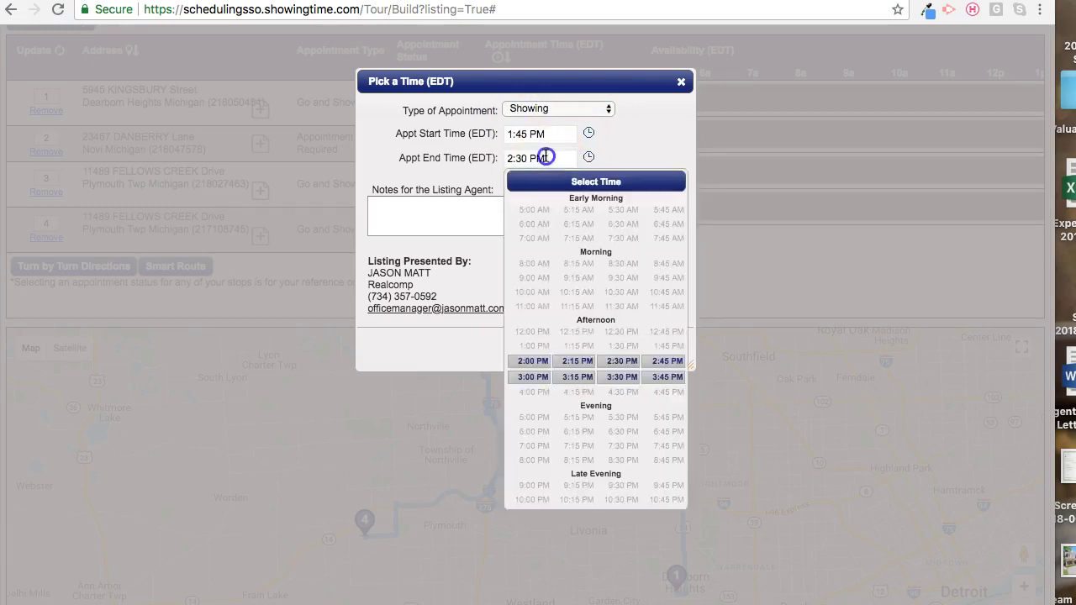
{"action": "left_click", "coordinate": [656, 363]}
{"action": "left_click", "coordinate": [658, 350]}
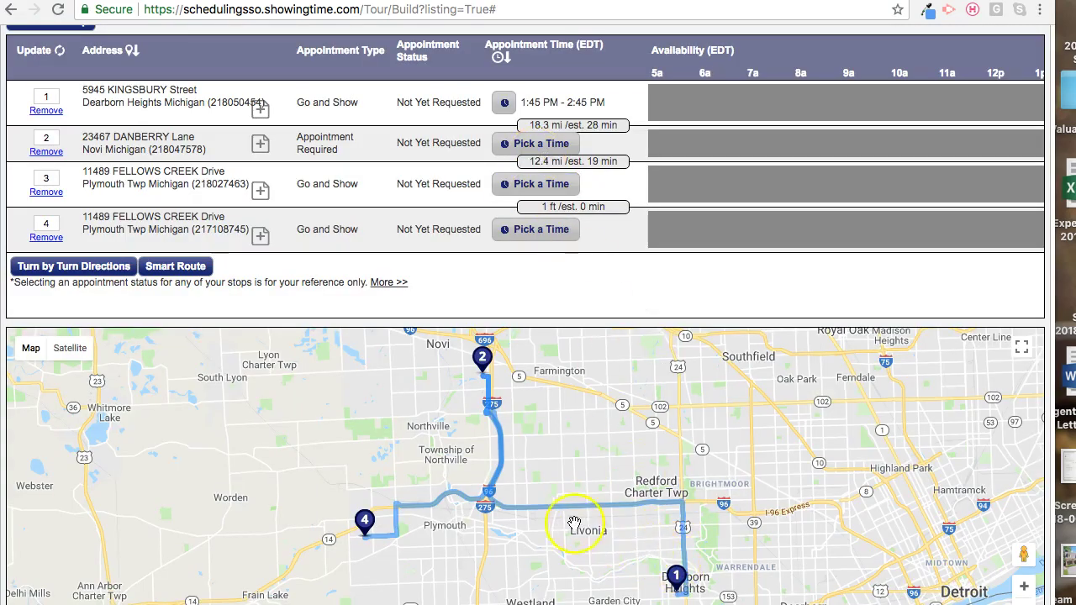
Schedule the Novi stop's showing from 2:15 PM to 3:15 PM and save it
{"action": "left_click", "coordinate": [532, 149]}
{"action": "left_click", "coordinate": [530, 135]}
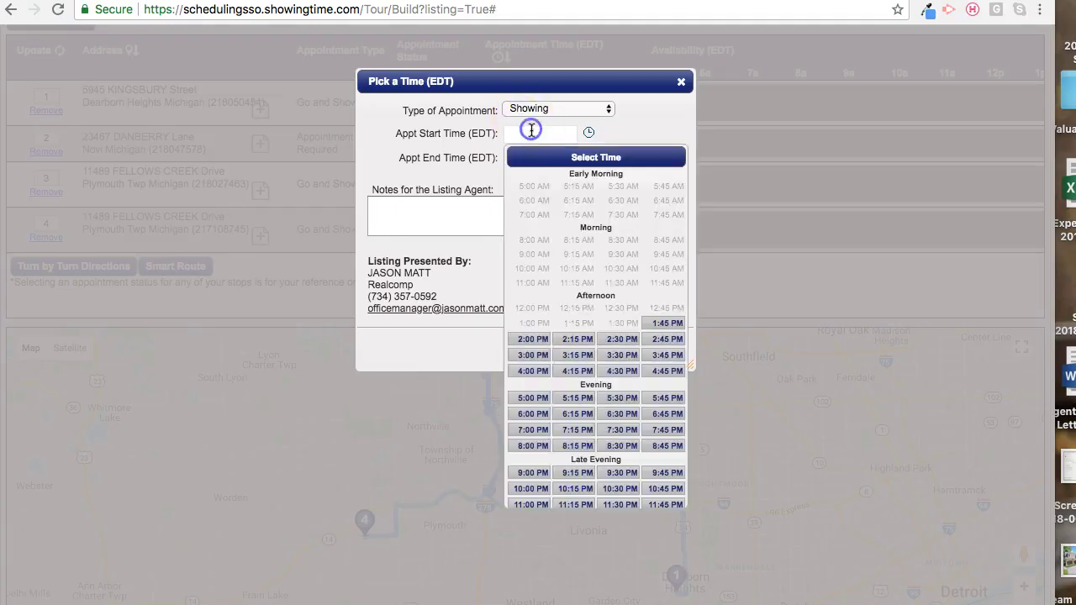
{"action": "left_click", "coordinate": [572, 340]}
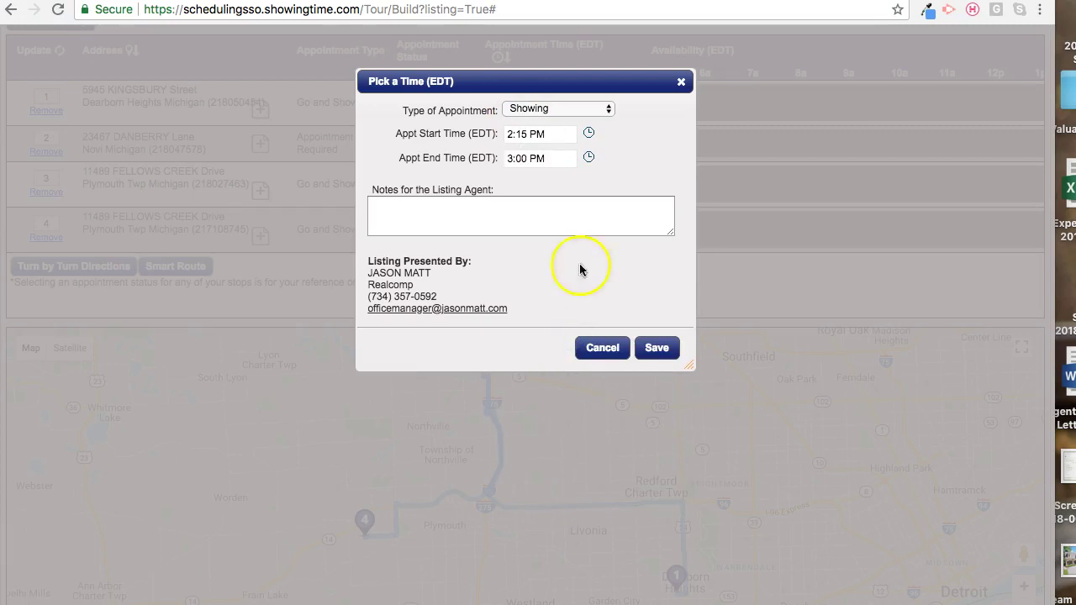
{"action": "left_click", "coordinate": [514, 159]}
{"action": "left_click", "coordinate": [593, 380]}
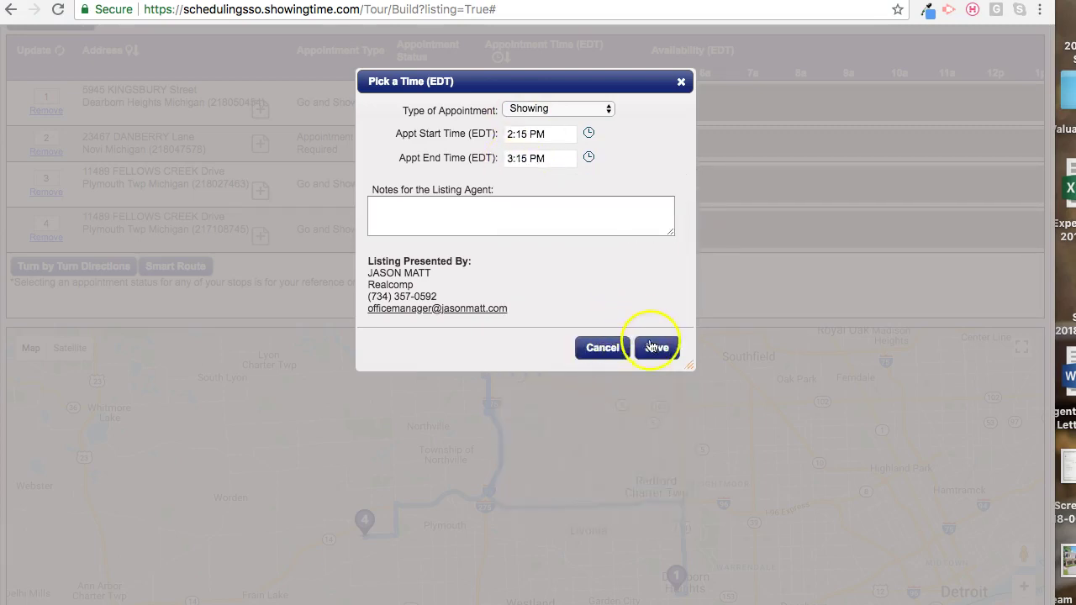
{"action": "left_click", "coordinate": [652, 348]}
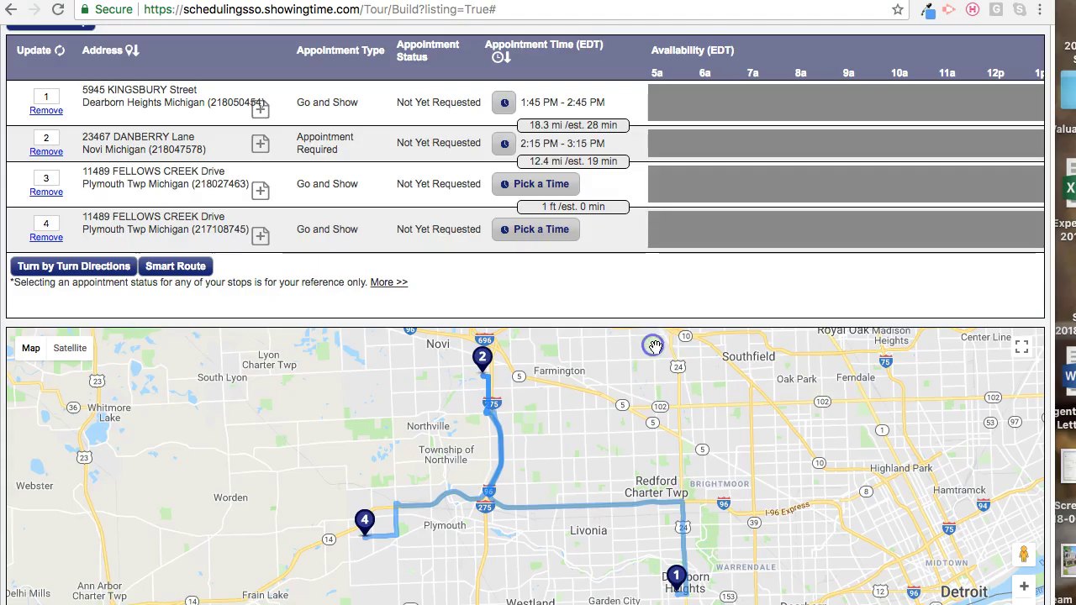
{"action": "left_click", "coordinate": [533, 189]}
{"action": "left_click", "coordinate": [532, 133]}
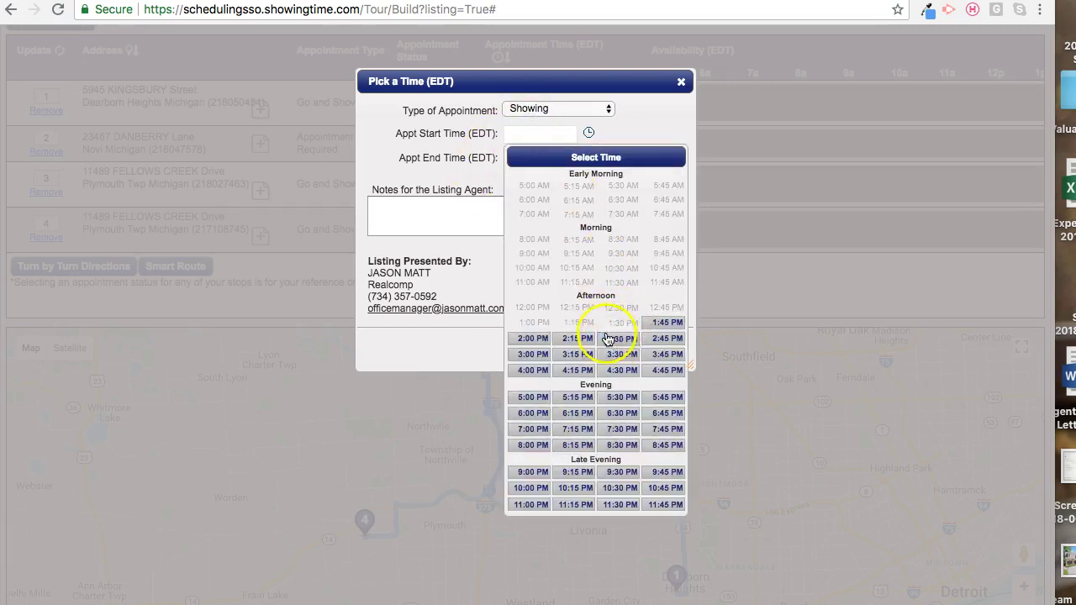
{"action": "left_click", "coordinate": [682, 83]}
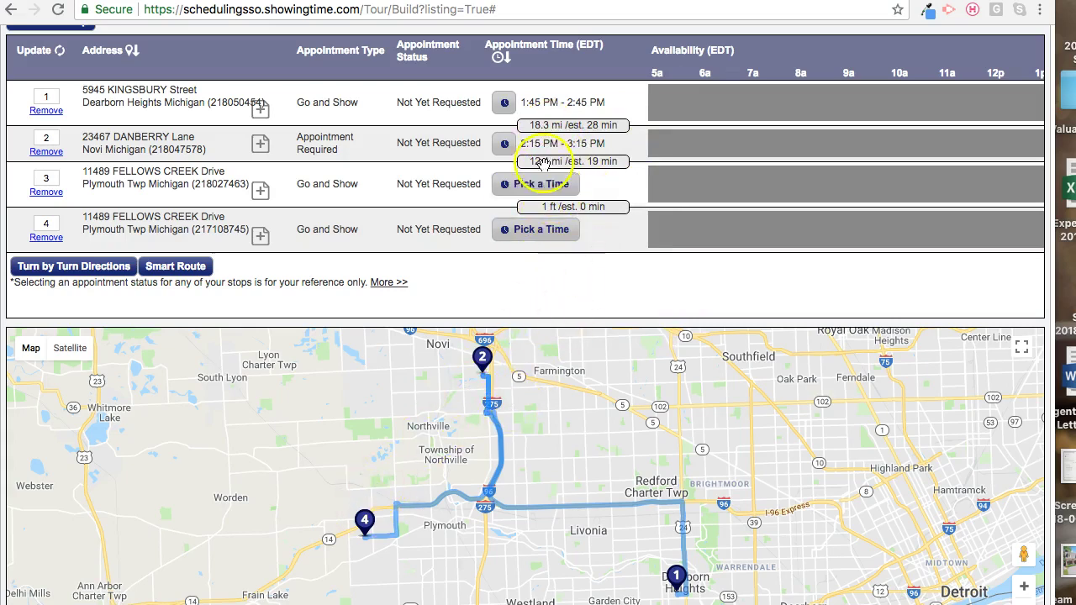
Schedule the first Plymouth Twp stop's showing from 2:45 PM to 3:45 PM and save it
{"action": "left_click", "coordinate": [533, 183]}
{"action": "left_click", "coordinate": [533, 132]}
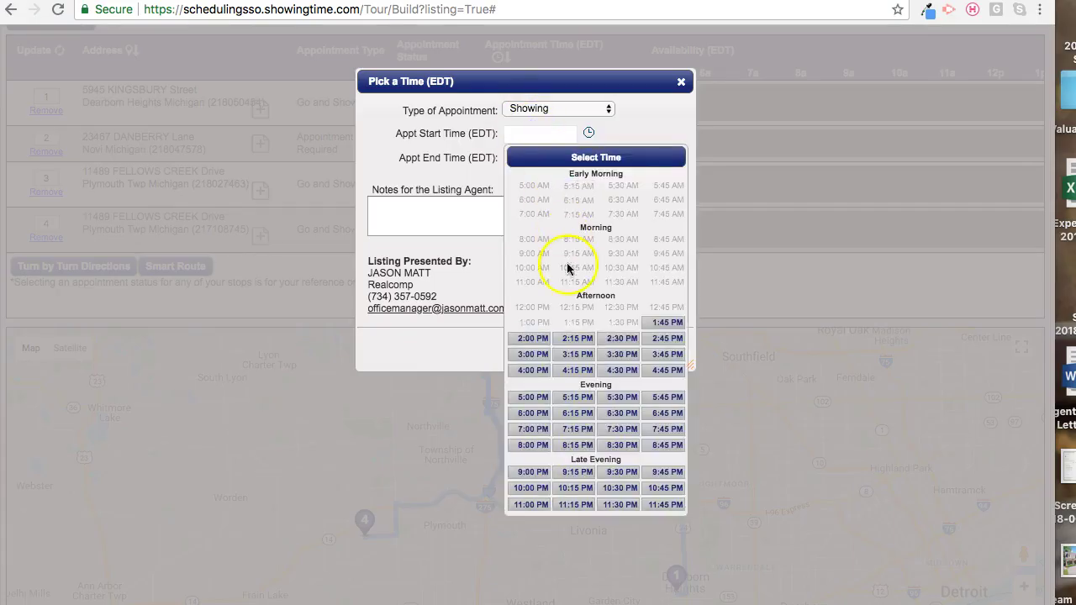
{"action": "left_click", "coordinate": [663, 339]}
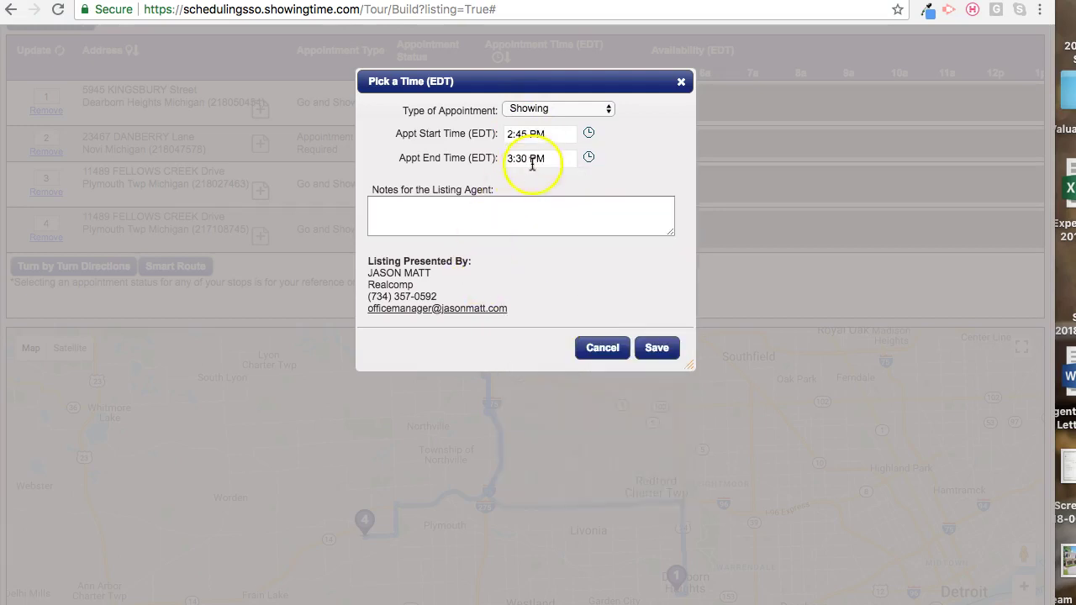
{"action": "left_click", "coordinate": [533, 160]}
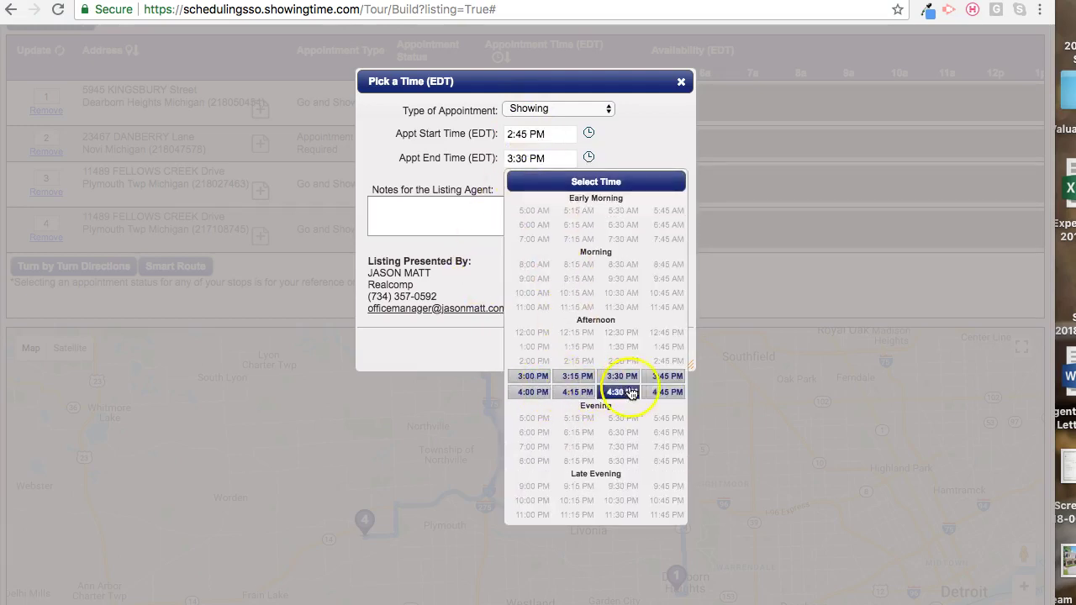
{"action": "left_click", "coordinate": [660, 377]}
{"action": "left_click", "coordinate": [652, 353]}
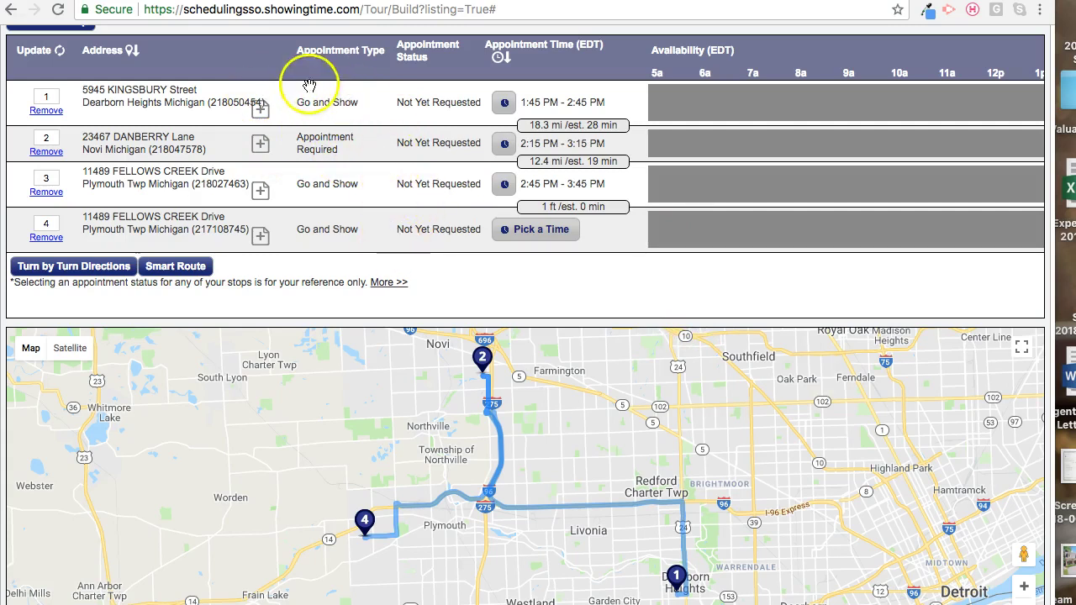
Remove the Novi stop from the tour and confirm the removal
{"action": "scroll", "coordinate": [427, 231], "scroll_direction": "down", "scroll_amount": 1}
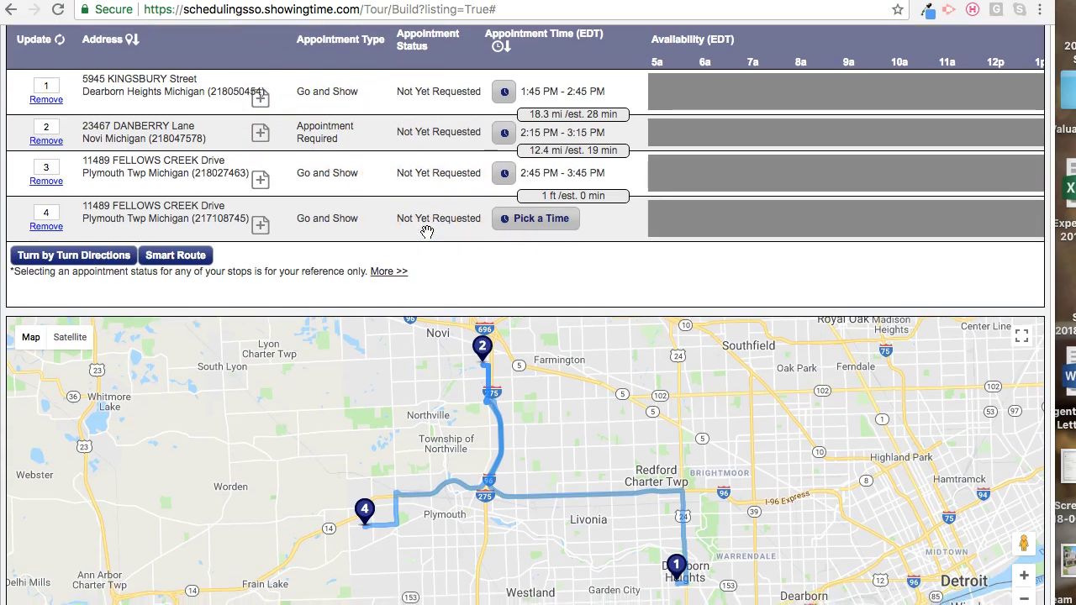
{"action": "scroll", "coordinate": [455, 126], "scroll_direction": "up", "scroll_amount": 1}
{"action": "scroll", "coordinate": [322, 109], "scroll_direction": "up", "scroll_amount": 5}
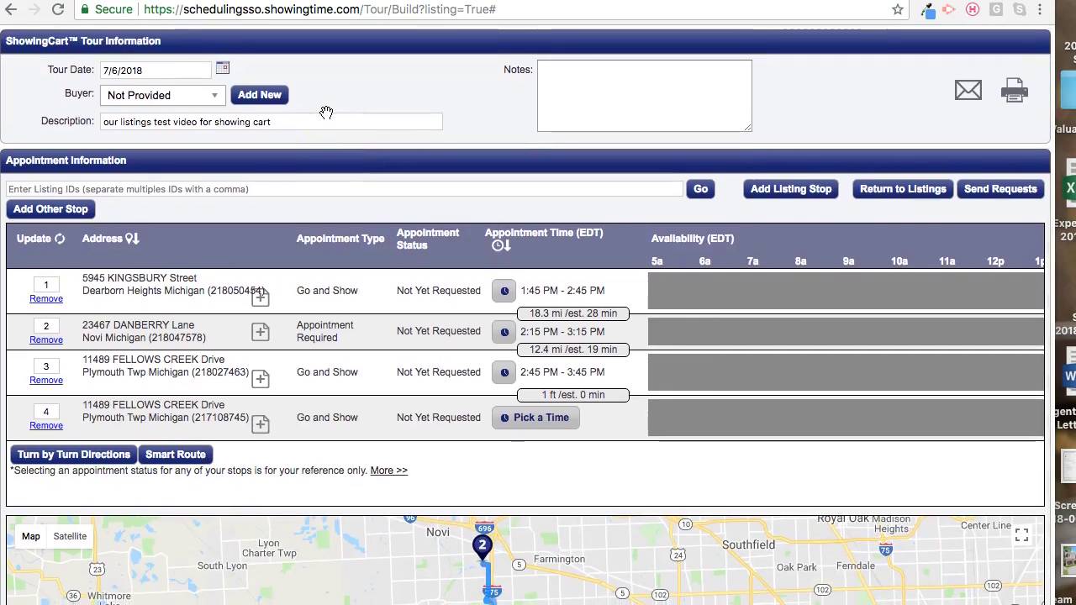
{"action": "scroll", "coordinate": [326, 112], "scroll_direction": "down", "scroll_amount": 3}
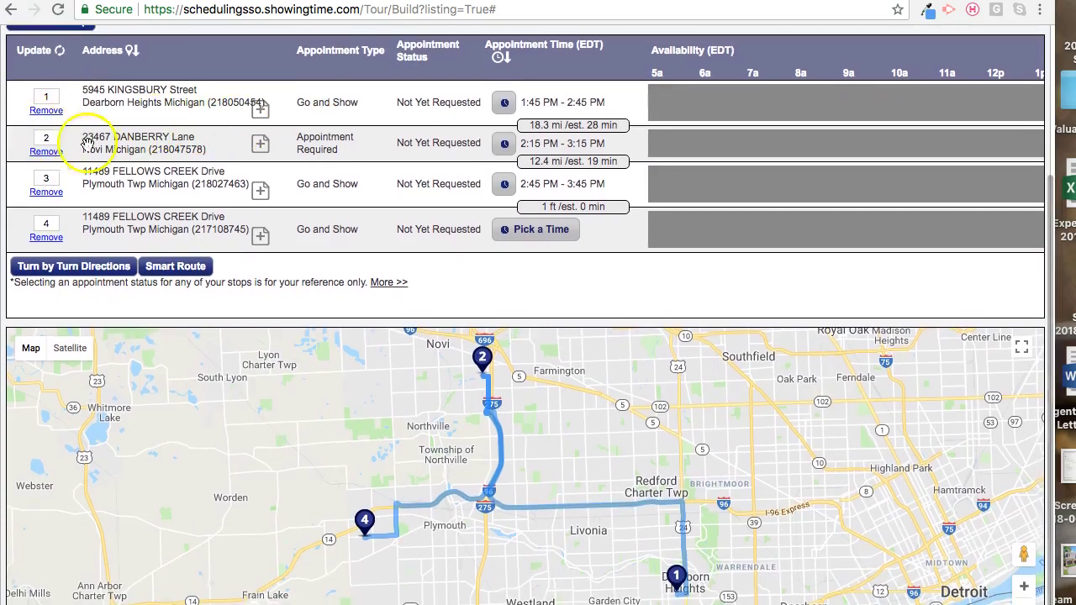
{"action": "left_click", "coordinate": [47, 153]}
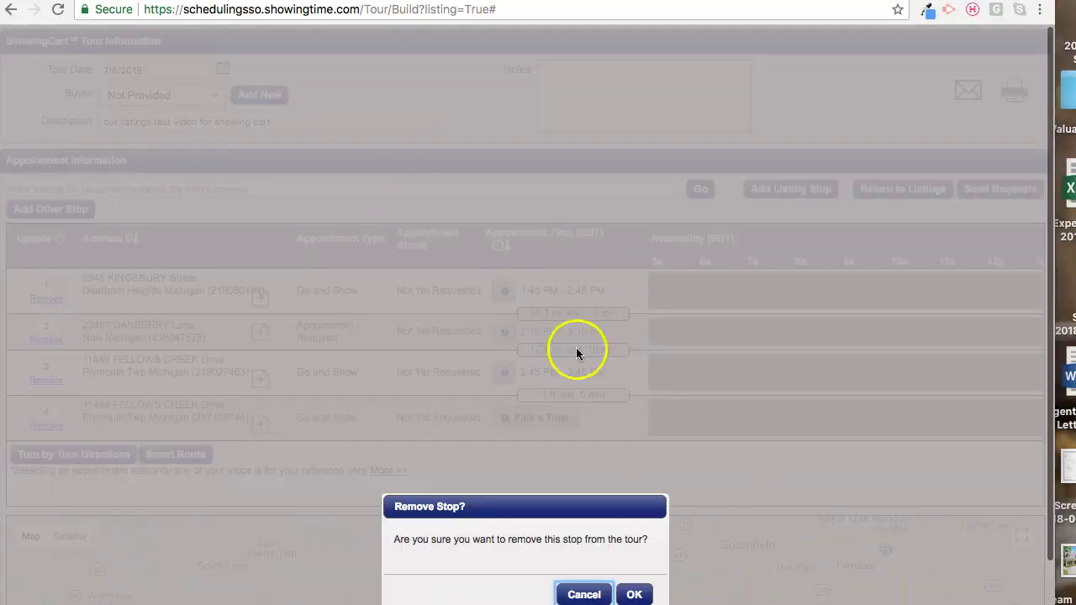
{"action": "left_click", "coordinate": [632, 594]}
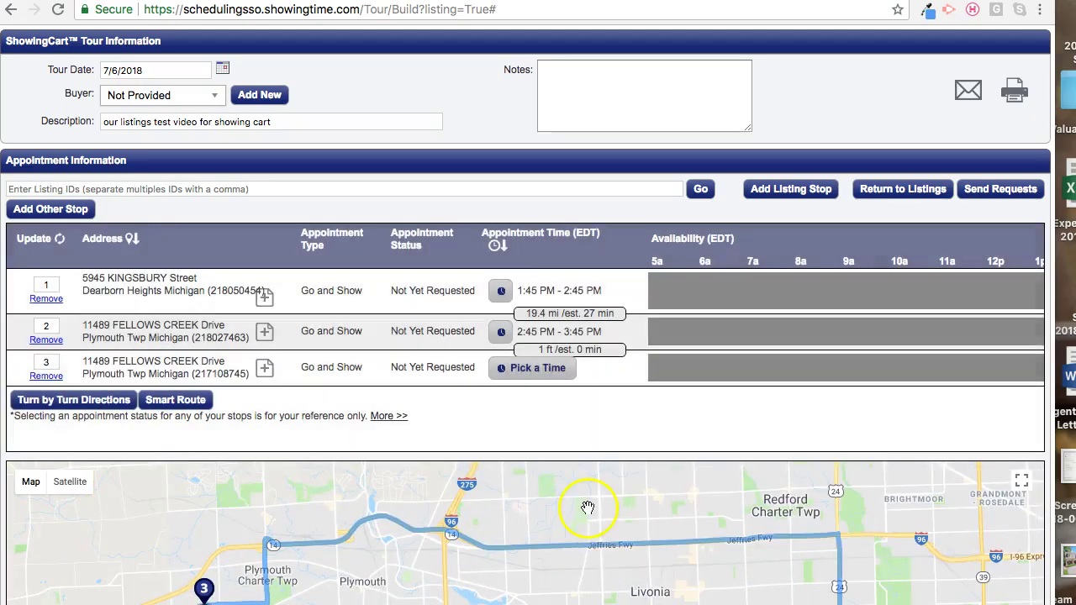
Schedule the last Plymouth Twp stop's showing from 2:45 PM to 3:45 PM and save it
{"action": "left_click", "coordinate": [527, 379]}
{"action": "left_click", "coordinate": [589, 132]}
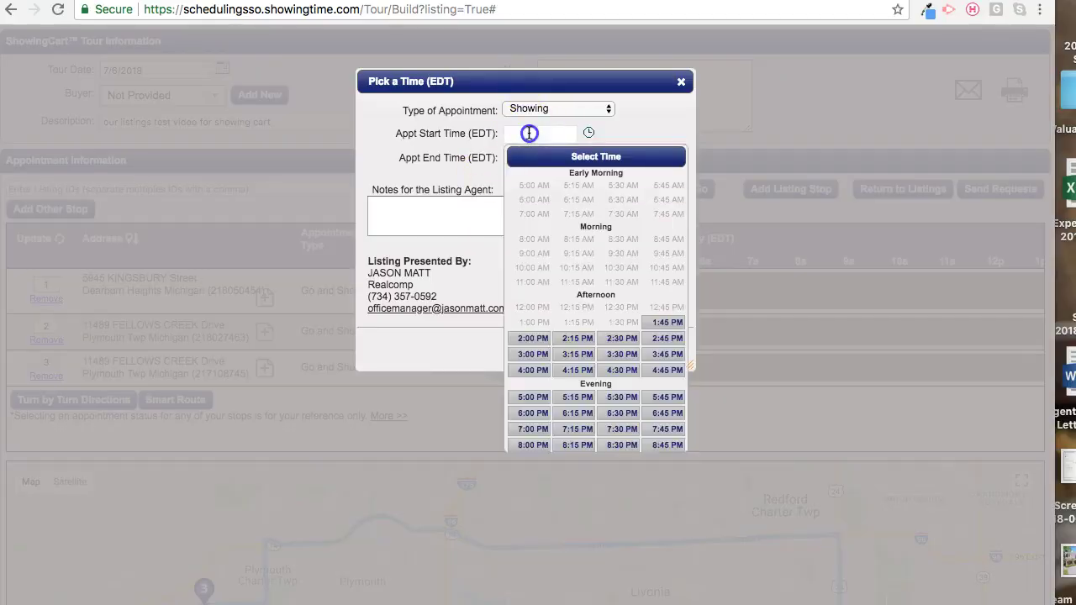
{"action": "left_click", "coordinate": [649, 348]}
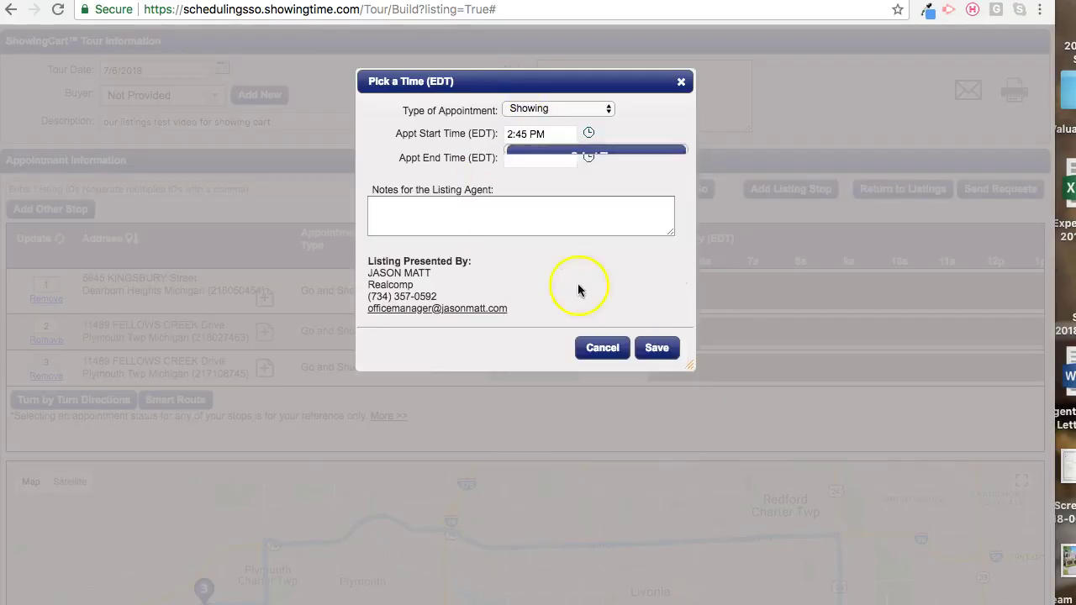
{"action": "left_click", "coordinate": [529, 158]}
{"action": "left_click", "coordinate": [658, 377]}
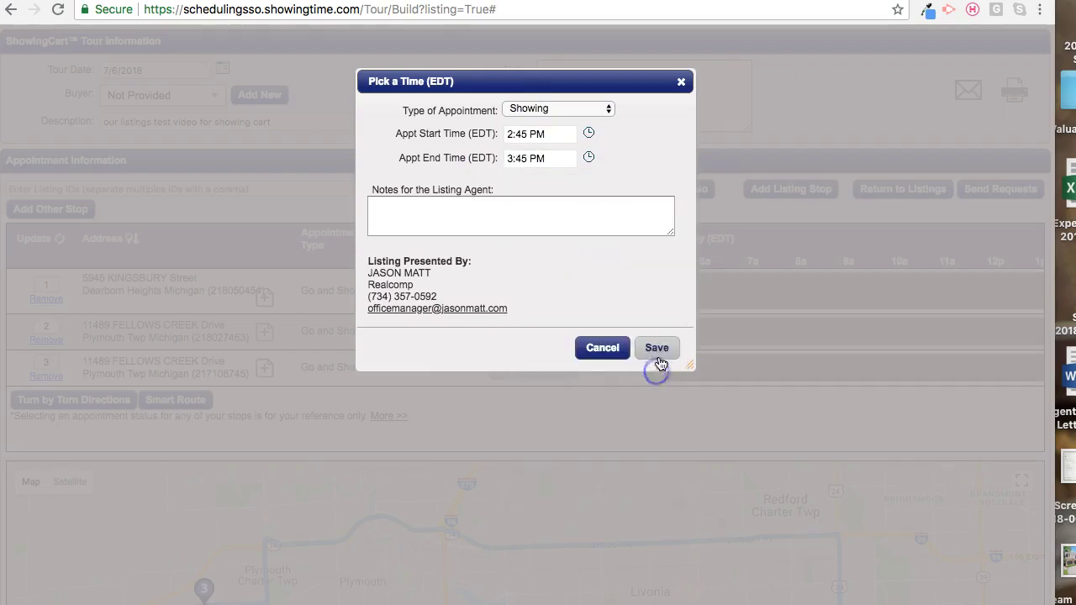
{"action": "left_click", "coordinate": [657, 349]}
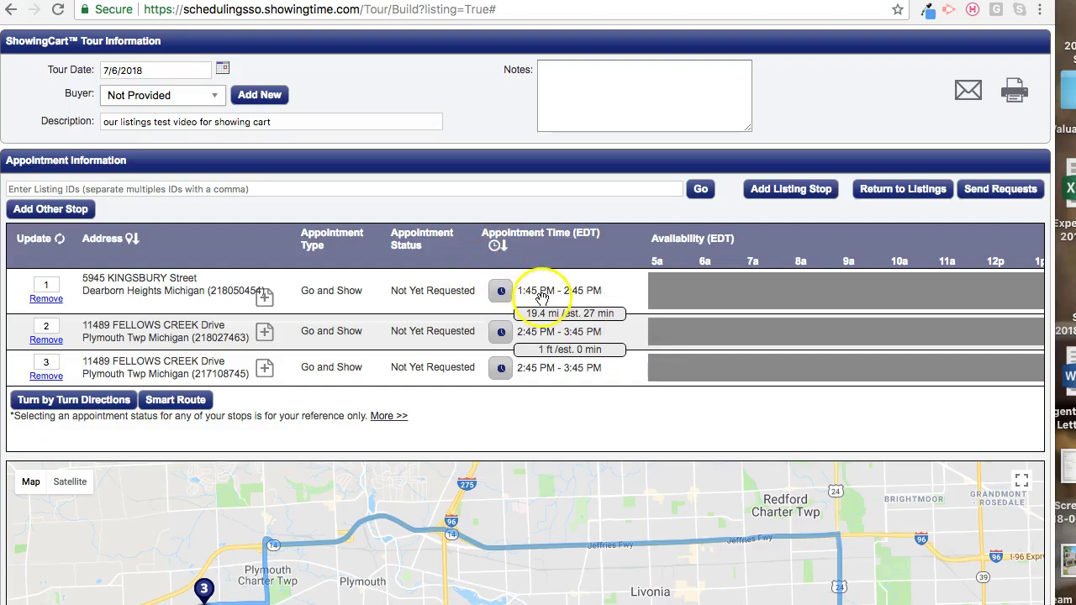
Reschedule the Dearborn Heights stop to 2:15 PM – 3:00 PM and save the new time
{"action": "left_click", "coordinate": [495, 294]}
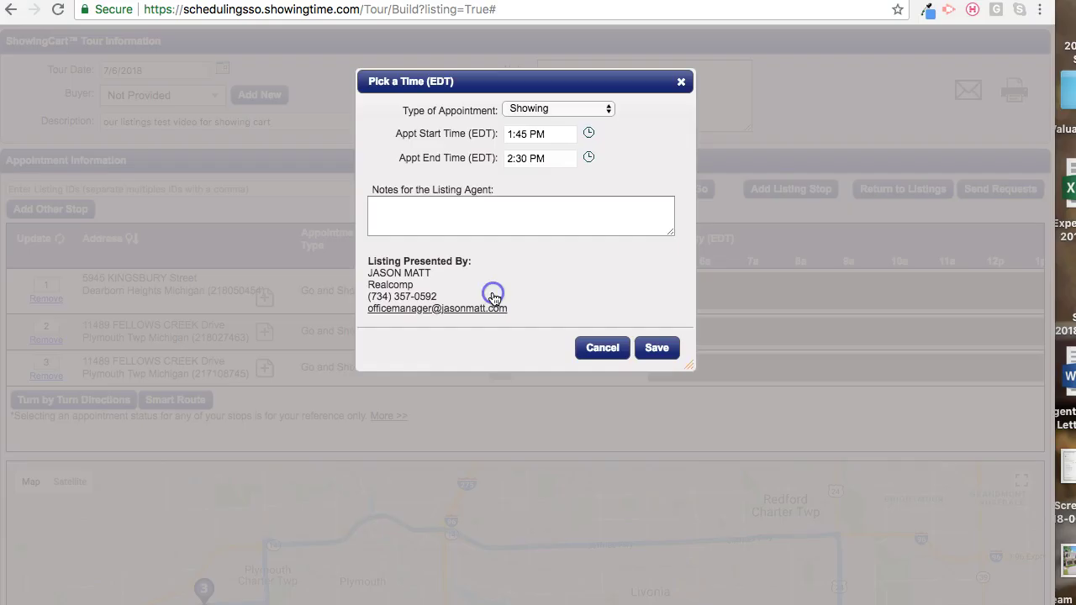
{"action": "left_click", "coordinate": [533, 135]}
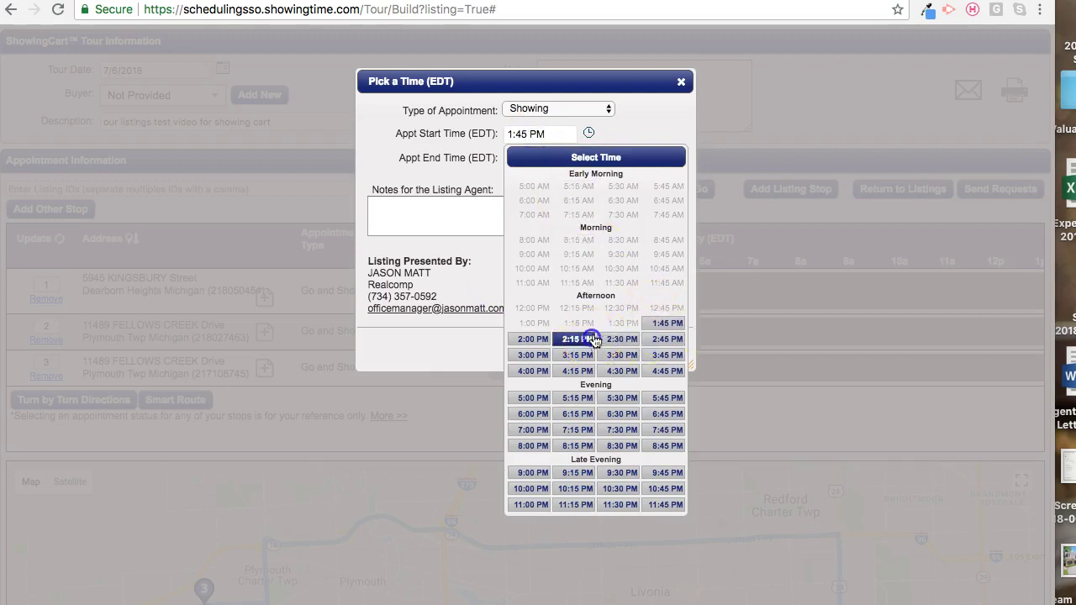
{"action": "left_click", "coordinate": [593, 339]}
{"action": "left_click", "coordinate": [658, 353]}
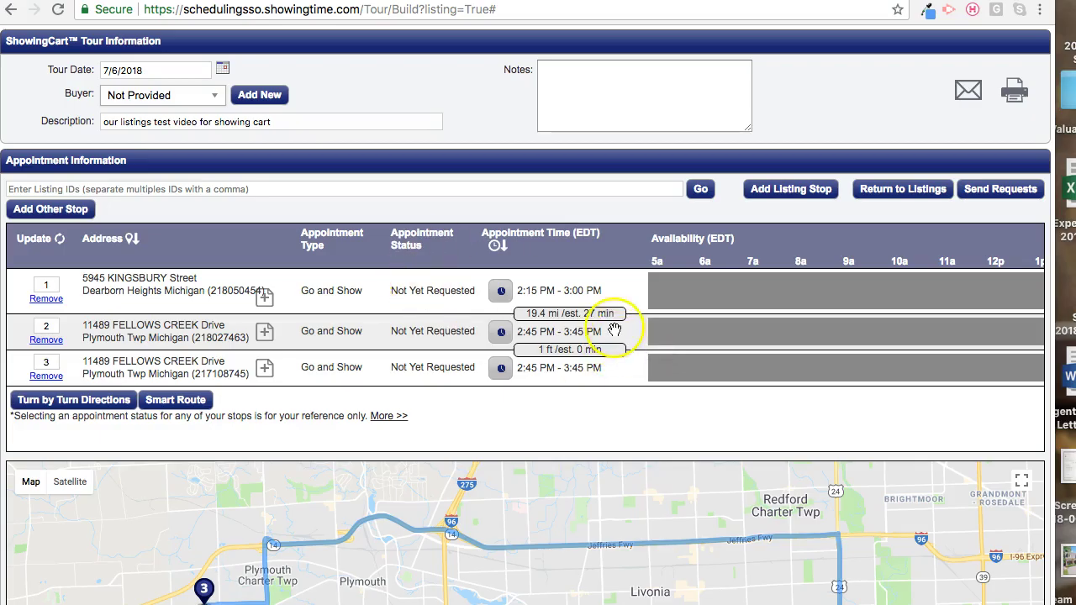
Review the tour's stop order, appointment times and travel estimates against the route on the map
{"action": "scroll", "coordinate": [614, 330], "scroll_direction": "down", "scroll_amount": 2}
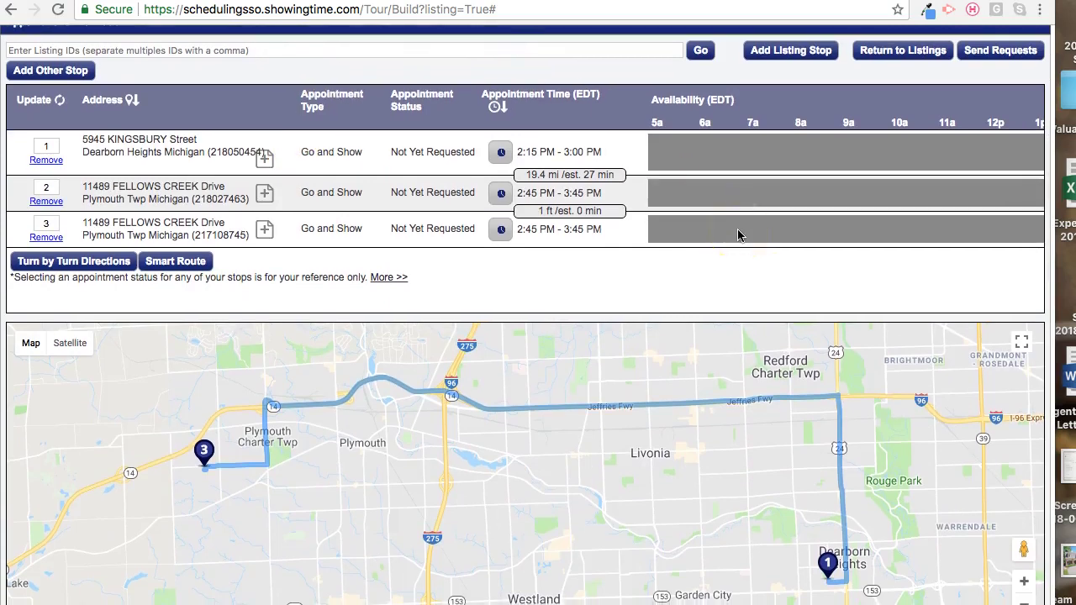
{"action": "scroll", "coordinate": [737, 229], "scroll_direction": "up", "scroll_amount": 2}
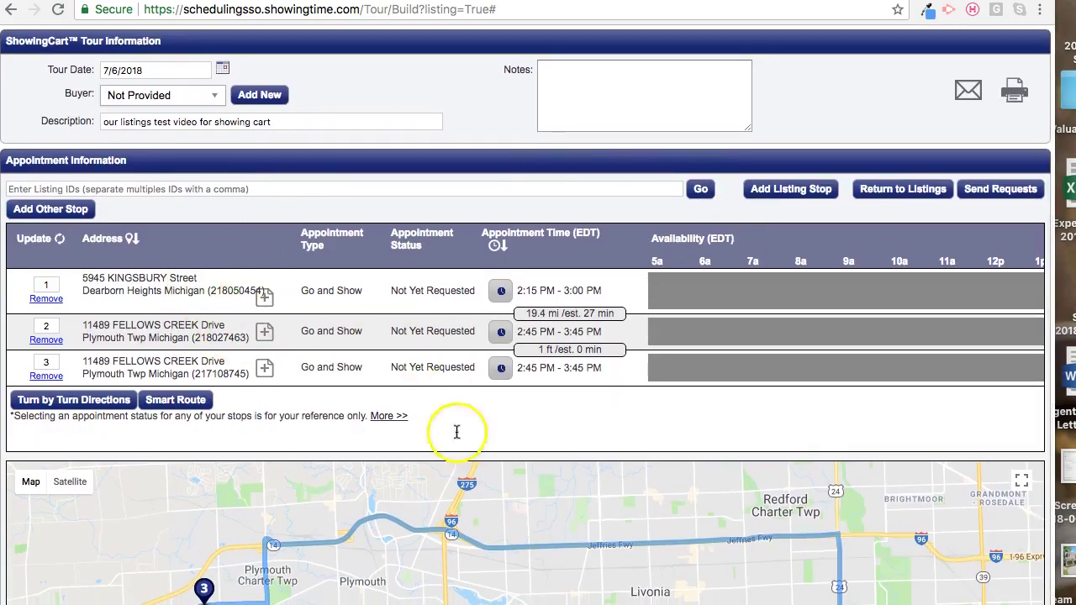
{"action": "scroll", "coordinate": [460, 470], "scroll_direction": "down", "scroll_amount": 1}
{"action": "scroll", "coordinate": [463, 499], "scroll_direction": "down", "scroll_amount": 2}
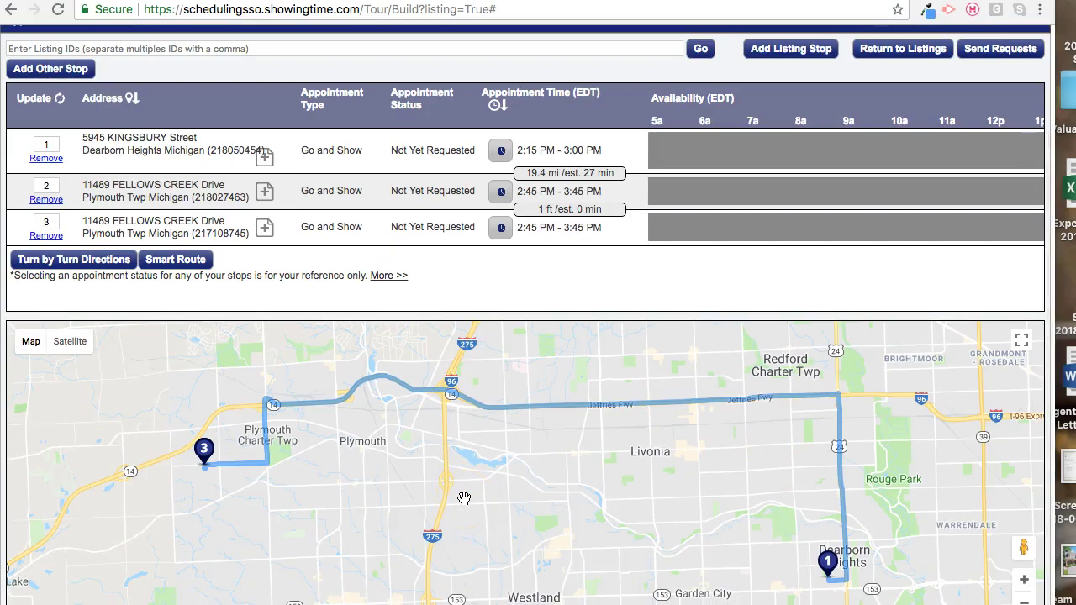
{"action": "left_click", "coordinate": [851, 571]}
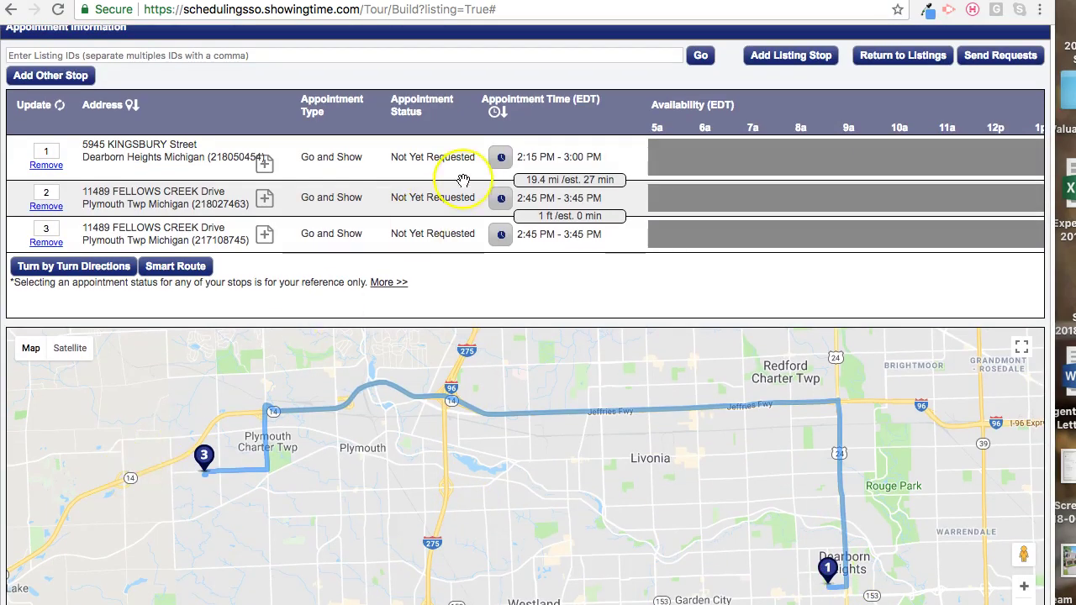
{"action": "scroll", "coordinate": [461, 181], "scroll_direction": "up", "scroll_amount": 3}
{"action": "scroll", "coordinate": [463, 181], "scroll_direction": "down", "scroll_amount": 3}
{"action": "scroll", "coordinate": [462, 178], "scroll_direction": "up", "scroll_amount": 3}
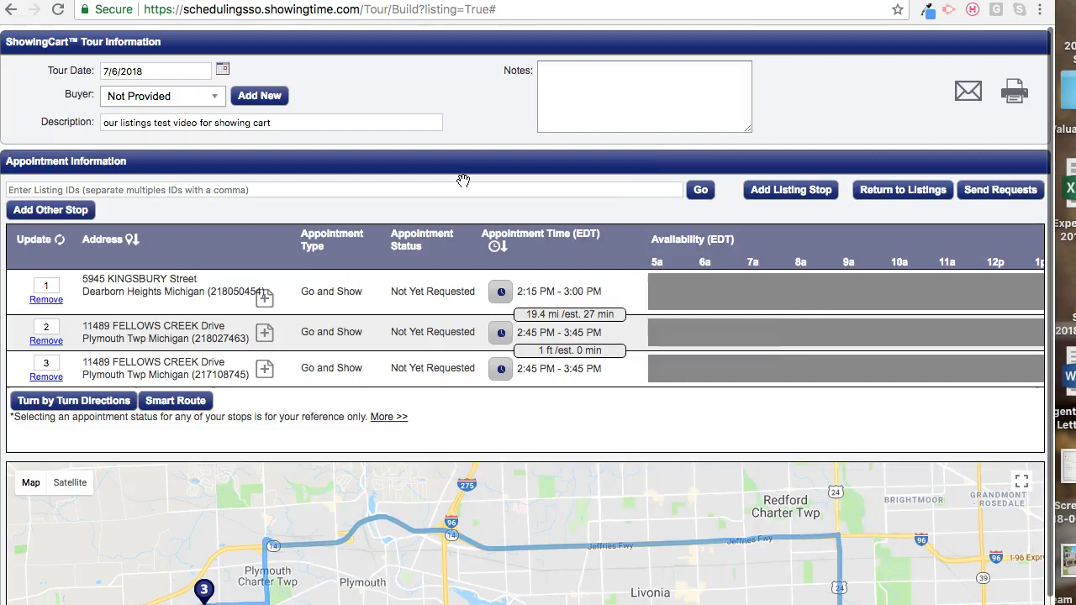
{"action": "left_click", "coordinate": [677, 202]}
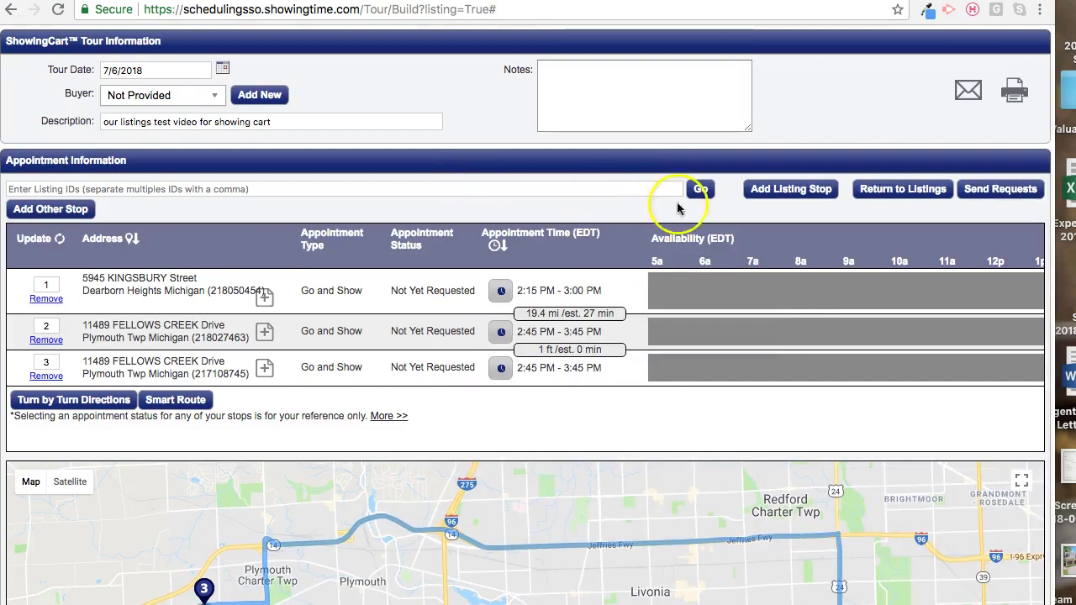
Go back to the ShowingCart tours calendar and open the July 6 tour "our listings test video for showing cart"
{"action": "left_click", "coordinate": [978, 196]}
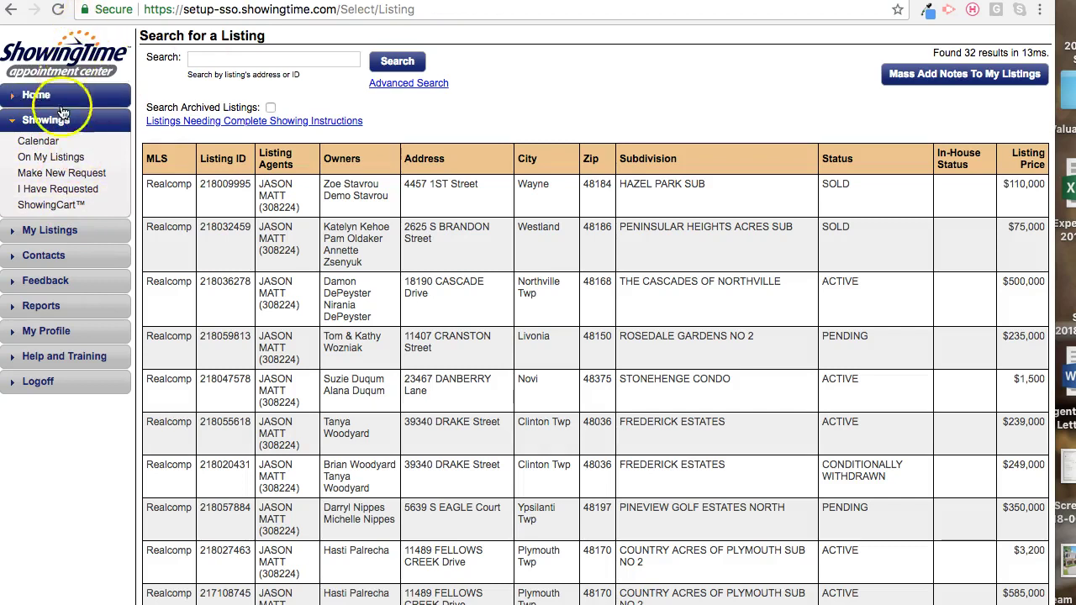
{"action": "left_click", "coordinate": [52, 205]}
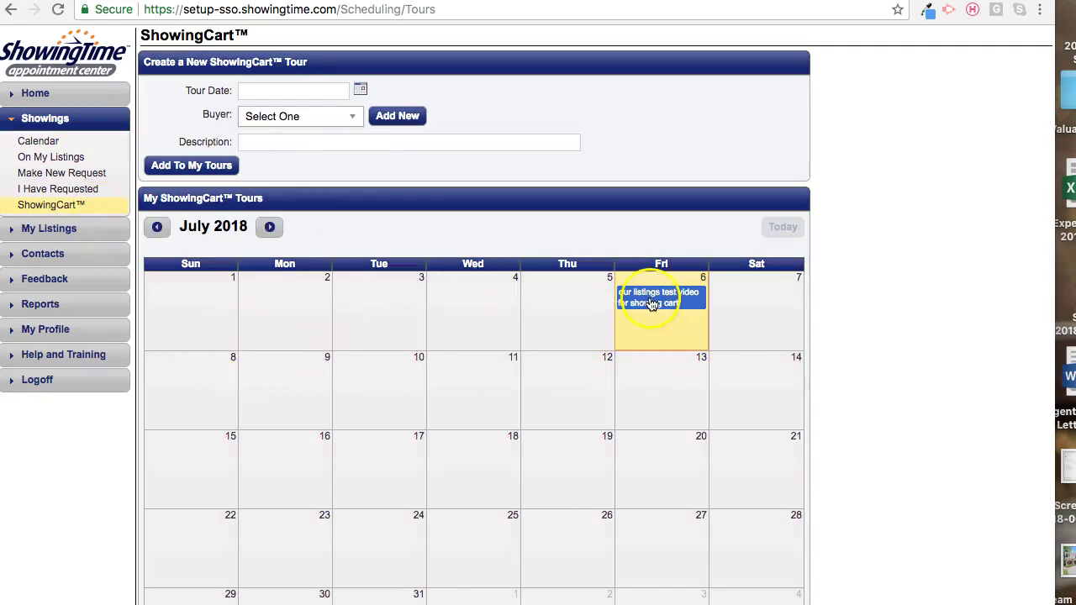
{"action": "left_click", "coordinate": [652, 301]}
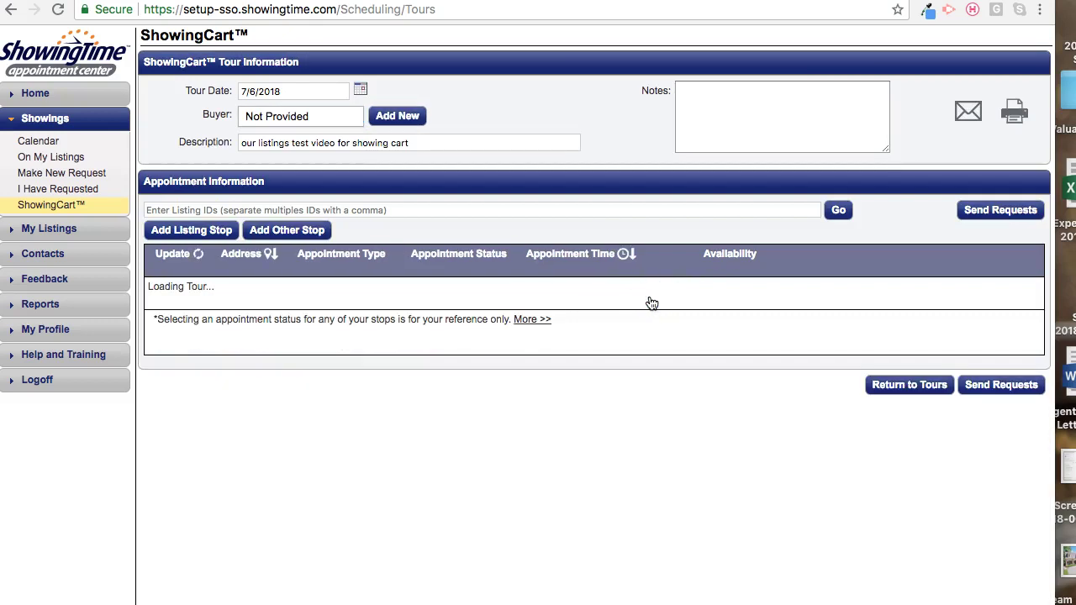